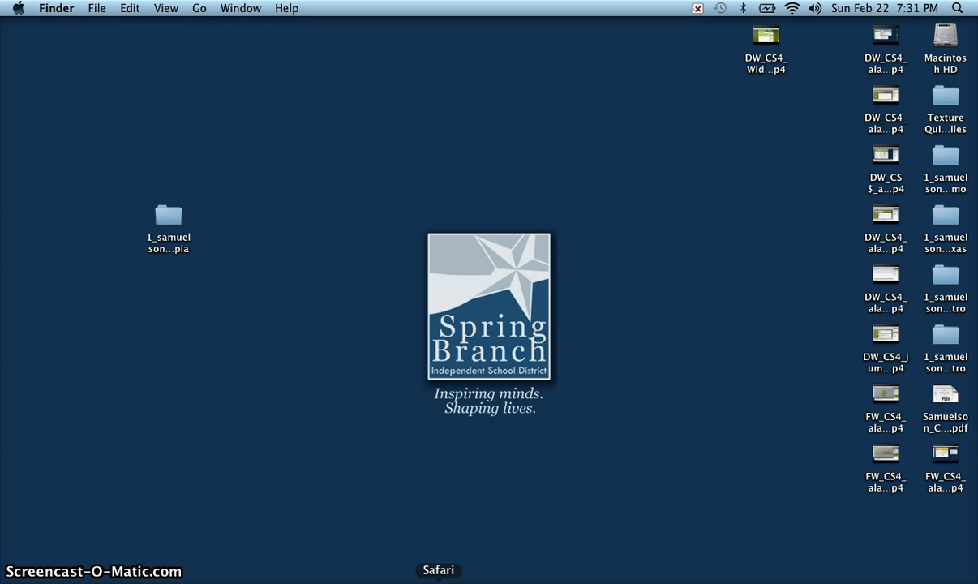
# Switch to Dreamweaver with index.html open and display the Spry set of insertable objects
pyautogui.click(420, 581)
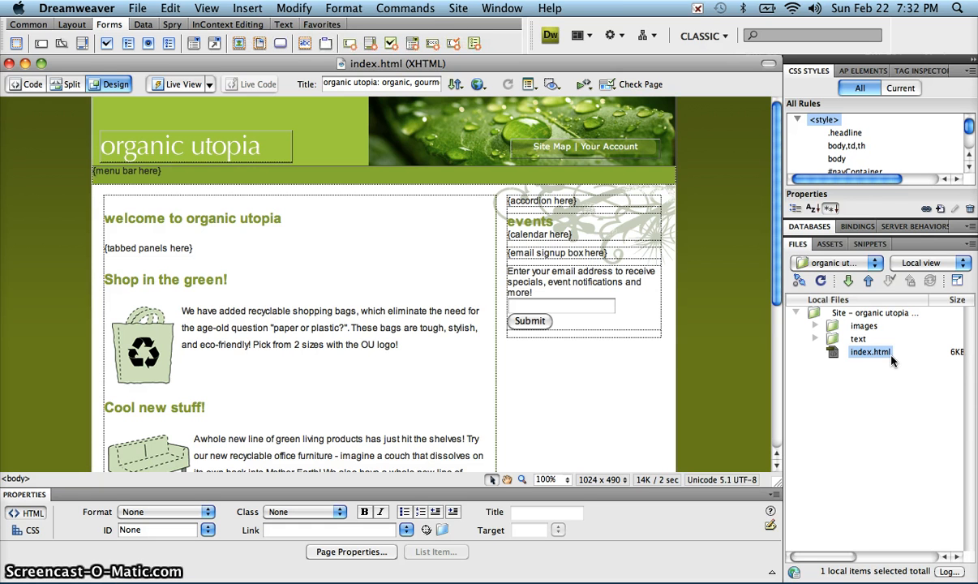
pyautogui.click(872, 425)
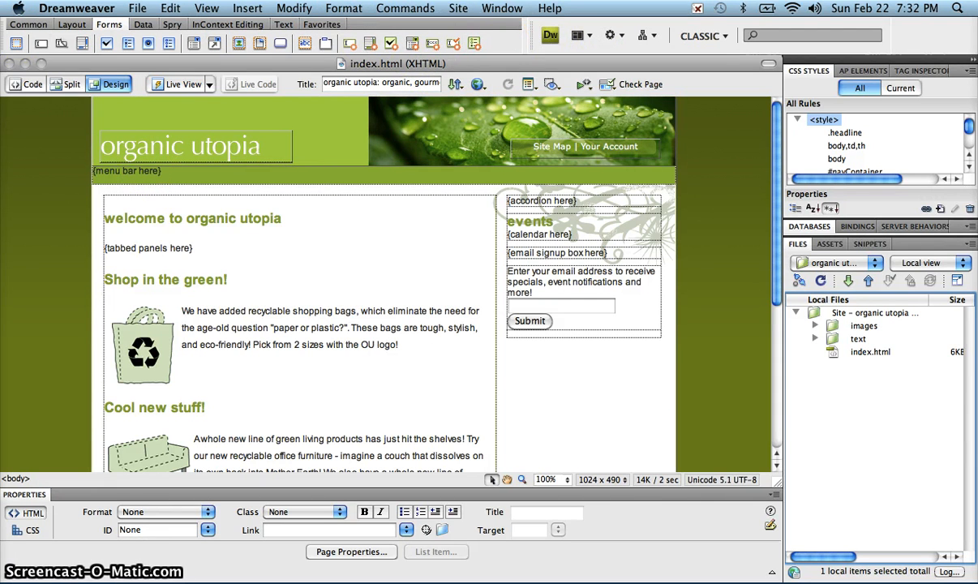
pyautogui.click(18, 23)
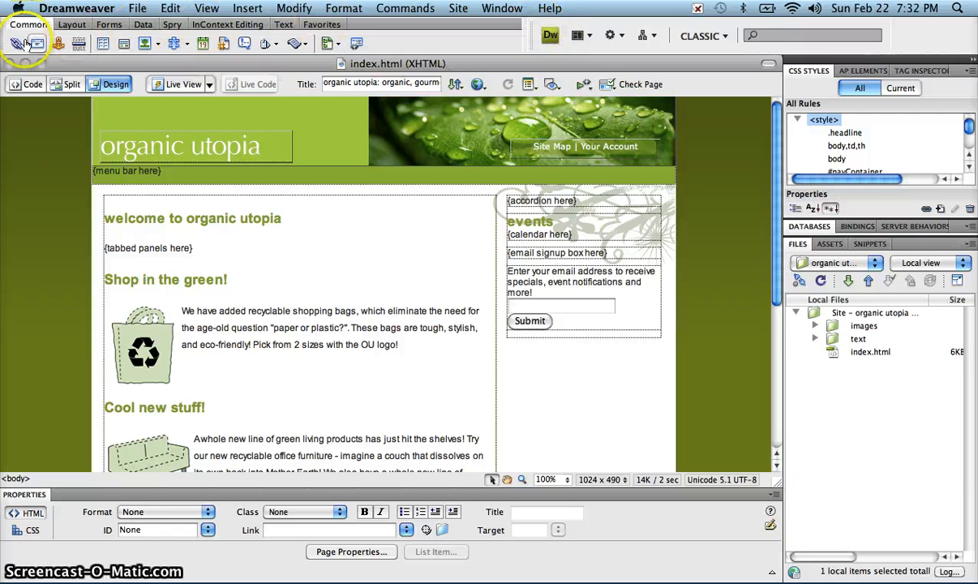
pyautogui.click(72, 25)
pyautogui.click(108, 25)
pyautogui.click(143, 24)
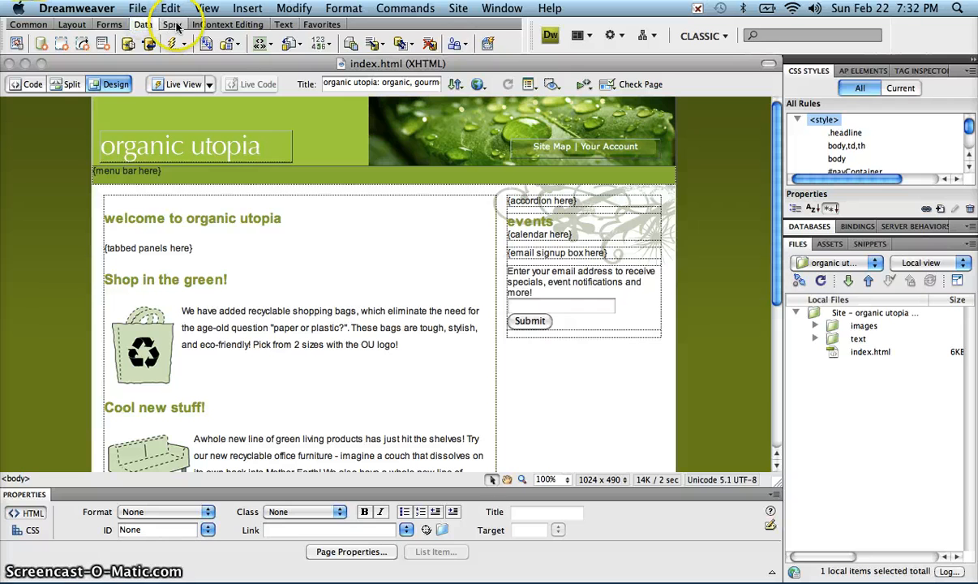
pyautogui.click(173, 25)
# Delete the {menu bar here} placeholder text in the navContainer strip below the page header
pyautogui.click(284, 195)
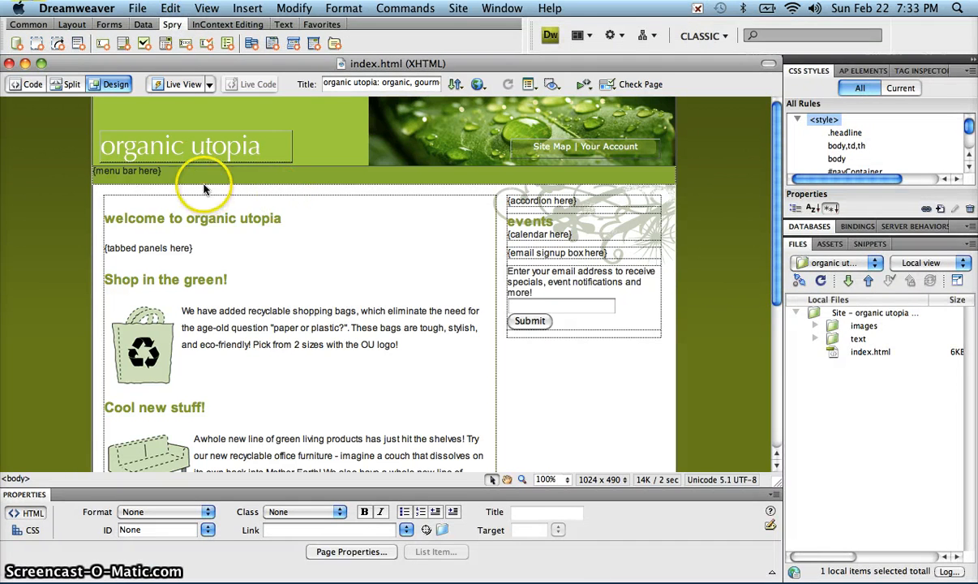
pyautogui.click(171, 176)
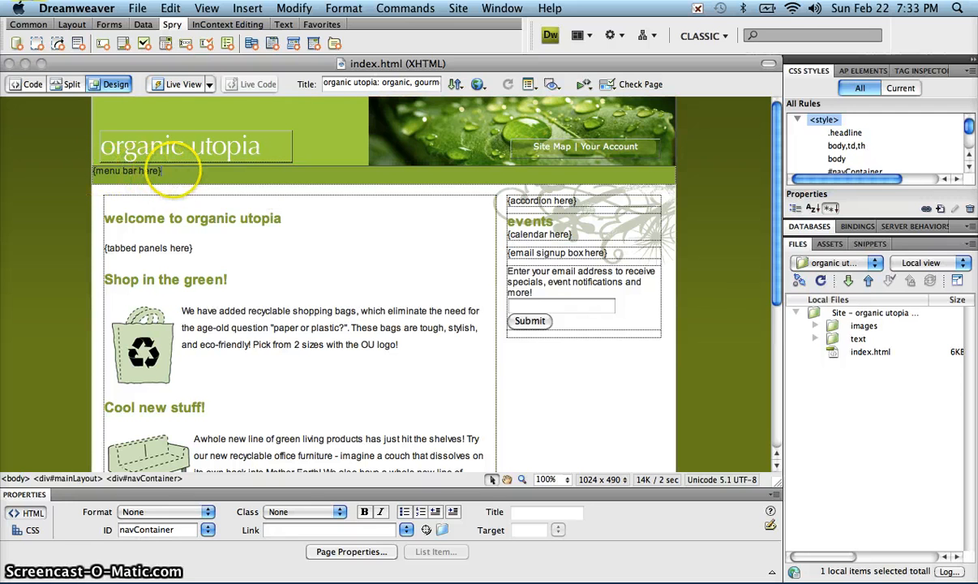
pyautogui.moveTo(162, 171); pyautogui.dragTo(92, 171)
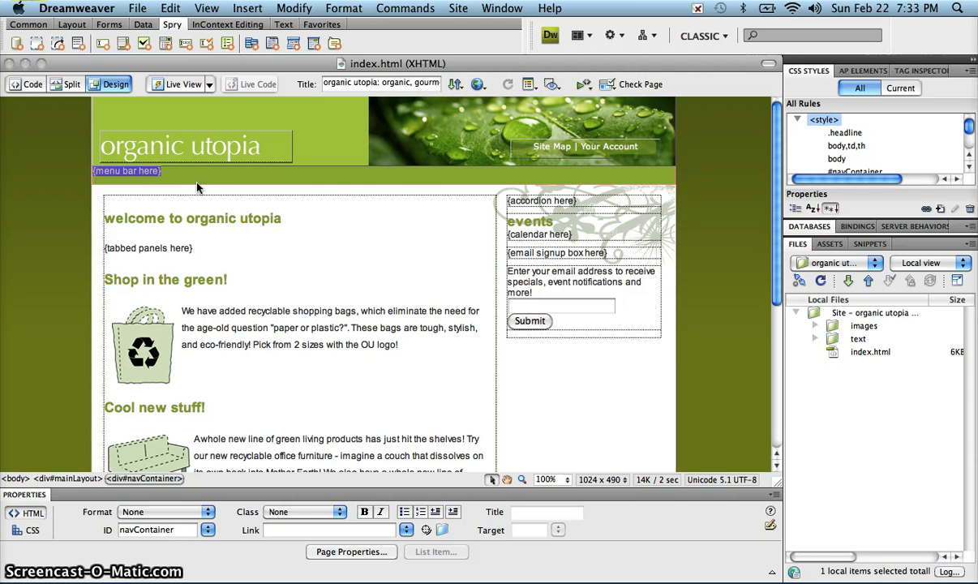
pyautogui.press('Delete')
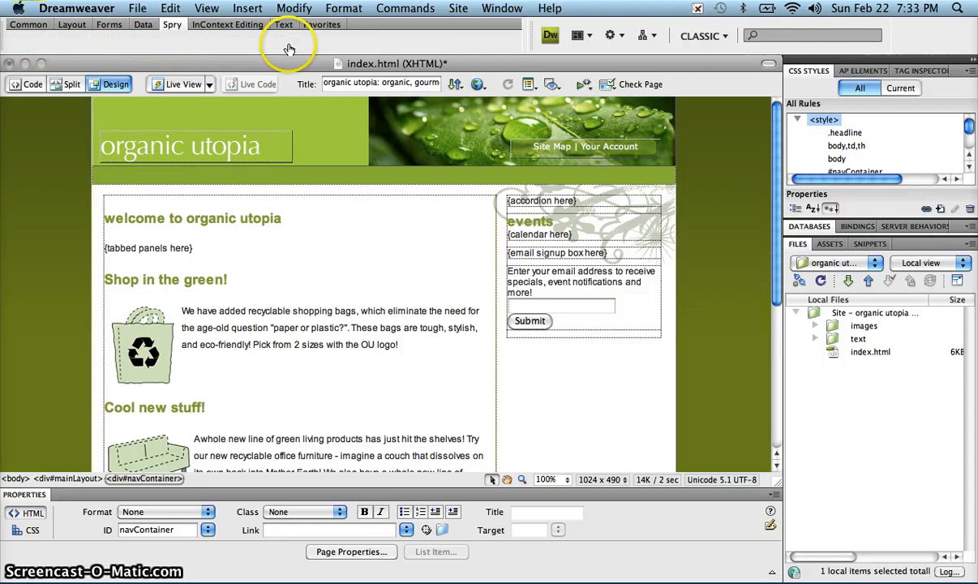
# Insert a Spry menu bar with the Horizontal layout in the empty navContainer strip
pyautogui.click(235, 24)
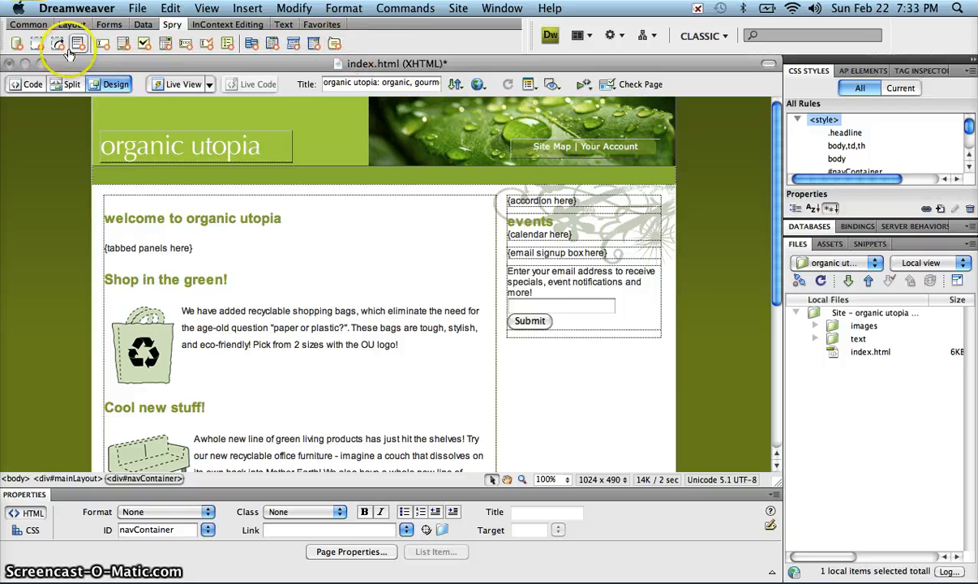
pyautogui.click(250, 45)
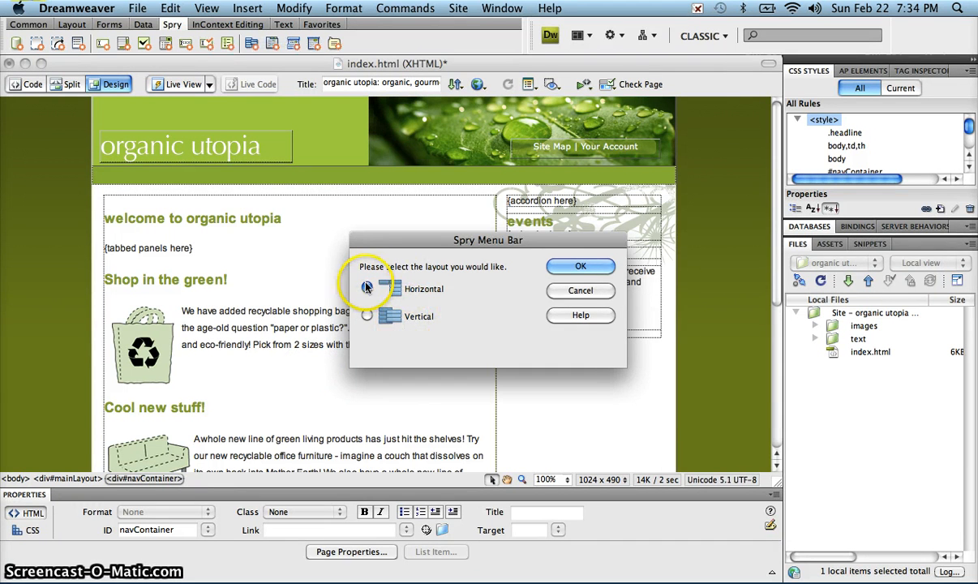
pyautogui.click(579, 267)
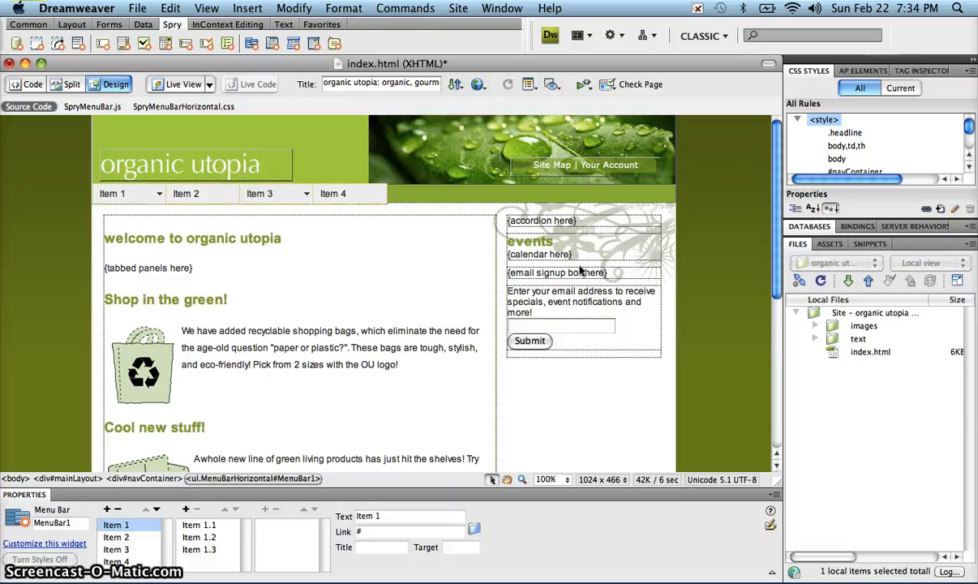
# Place the cursor inside the first menu item, and reselect the whole Spry menu bar to show its item settings
pyautogui.click(120, 531)
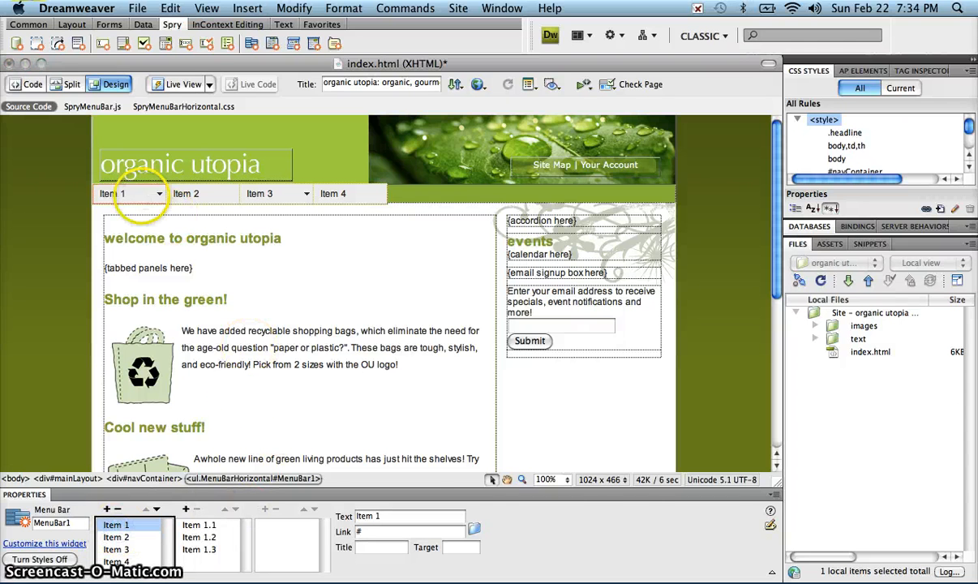
pyautogui.click(141, 193)
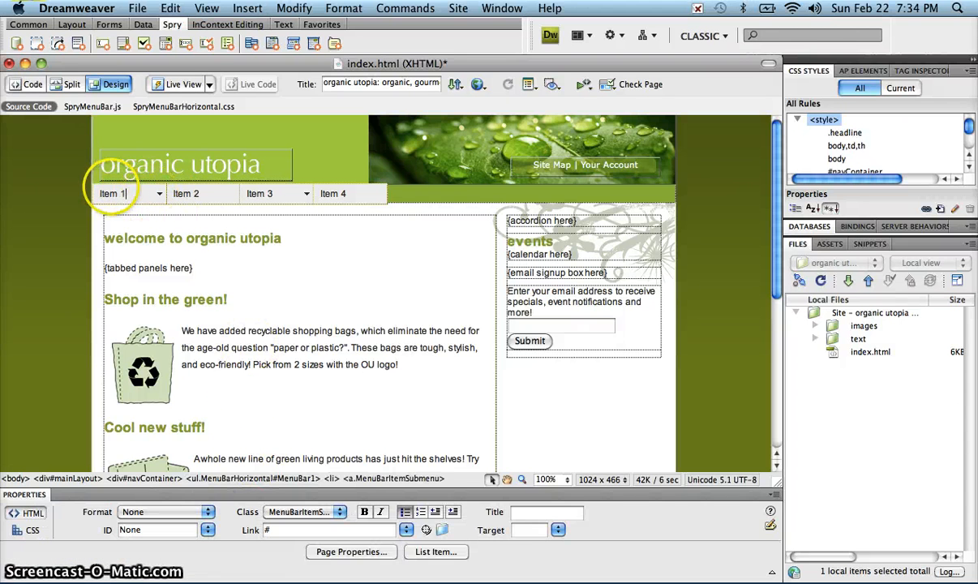
pyautogui.click(133, 179)
pyautogui.click(138, 187)
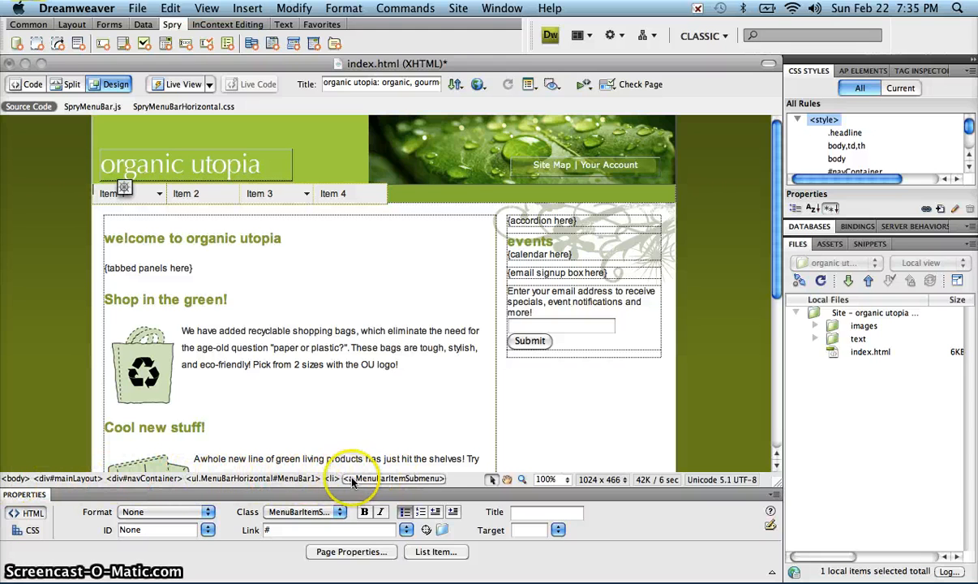
pyautogui.click(135, 193)
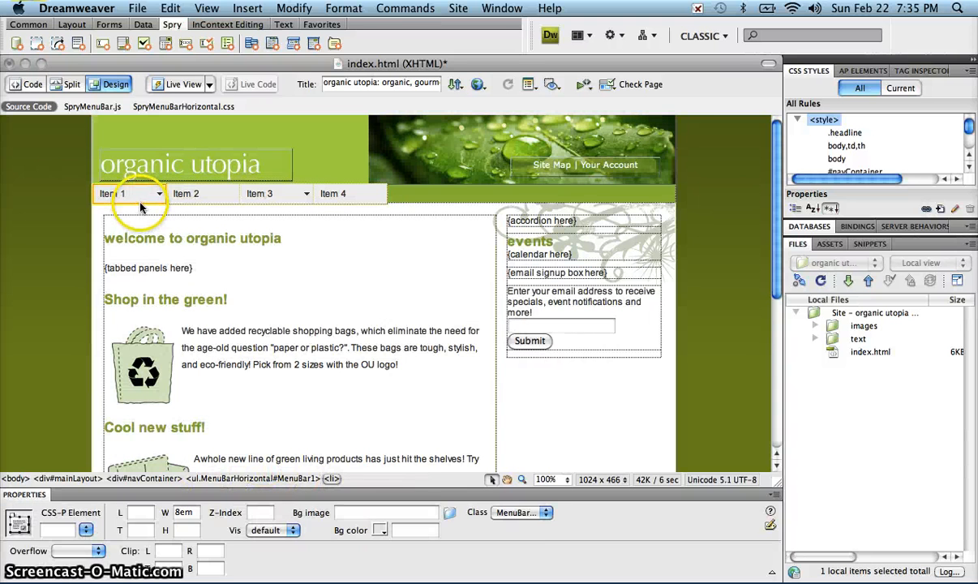
pyautogui.click(142, 195)
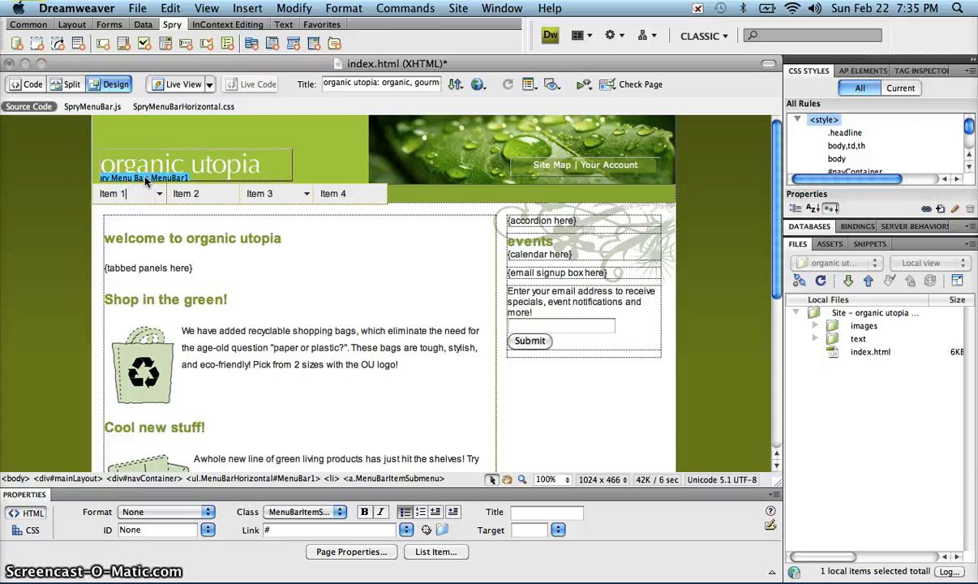
pyautogui.click(135, 180)
pyautogui.click(142, 193)
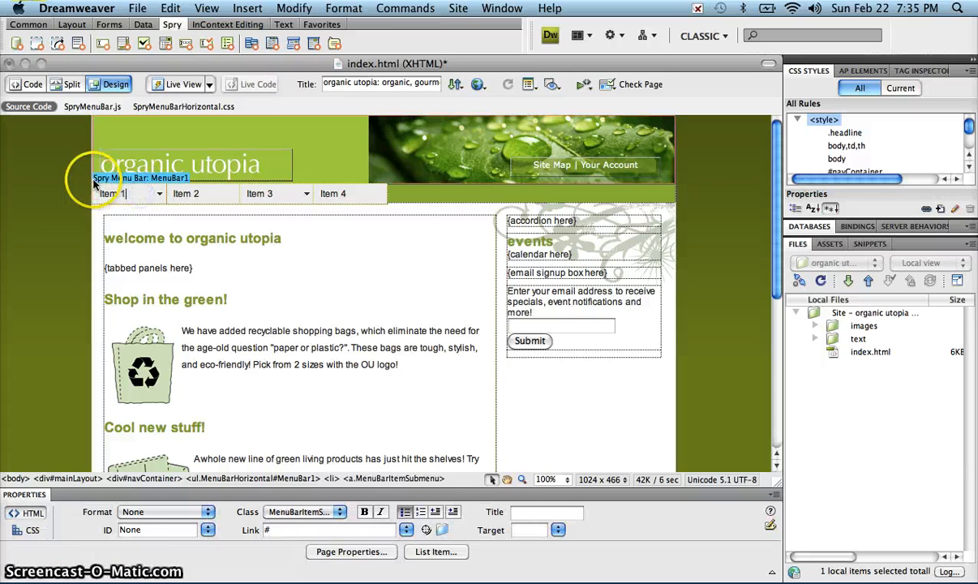
pyautogui.click(94, 179)
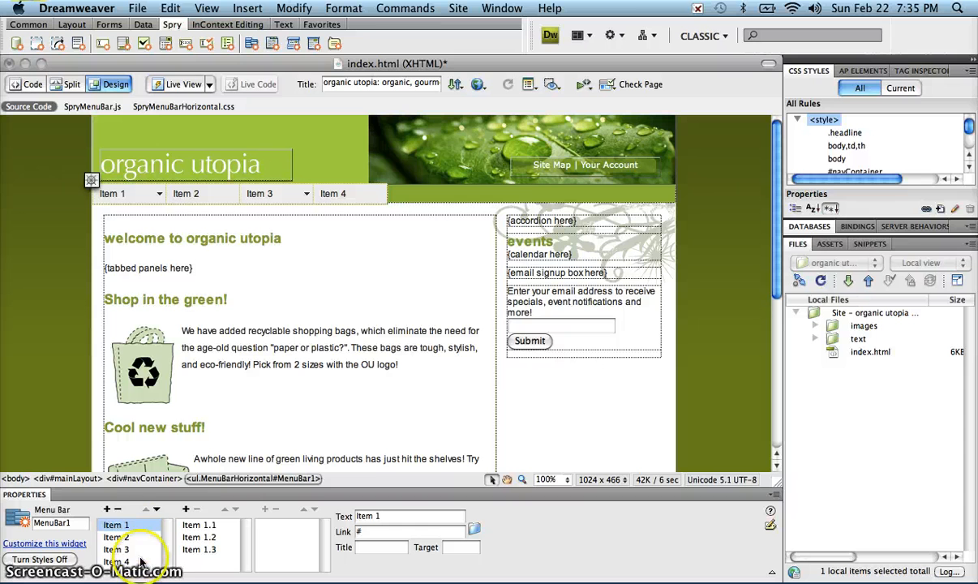
# Change the first menu item's text to About Us and link it to about.html
pyautogui.click(134, 525)
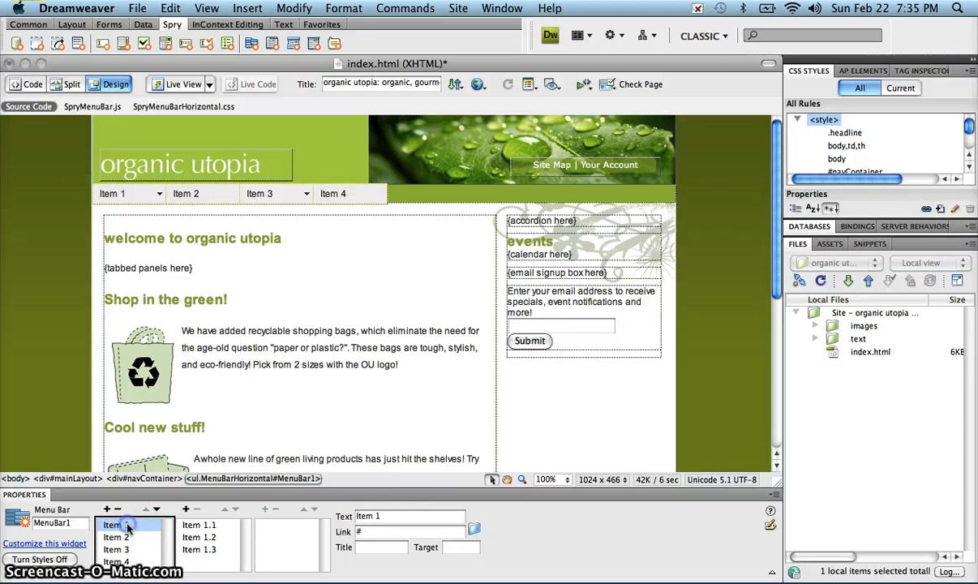
pyautogui.moveTo(415, 517); pyautogui.dragTo(308, 512)
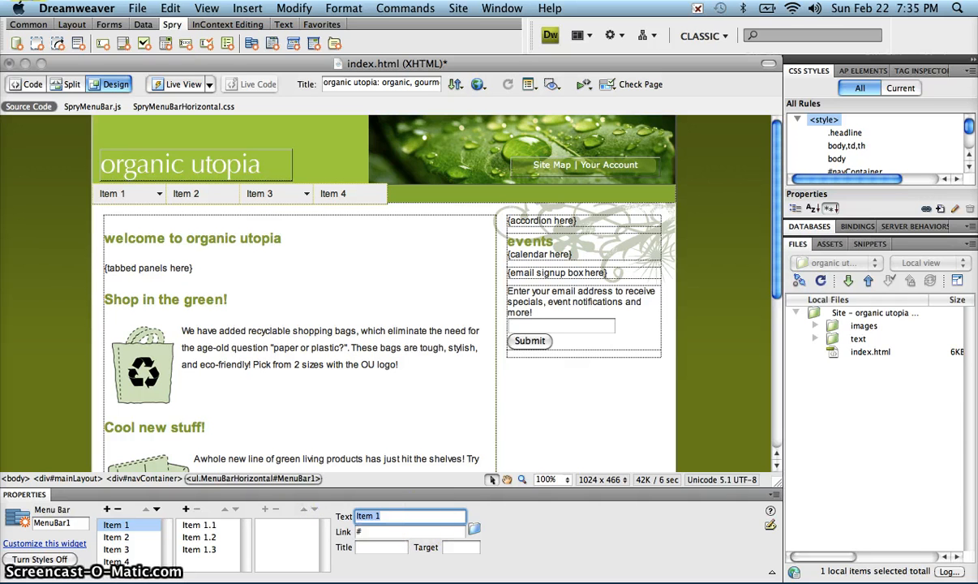
pyautogui.write('About Us')
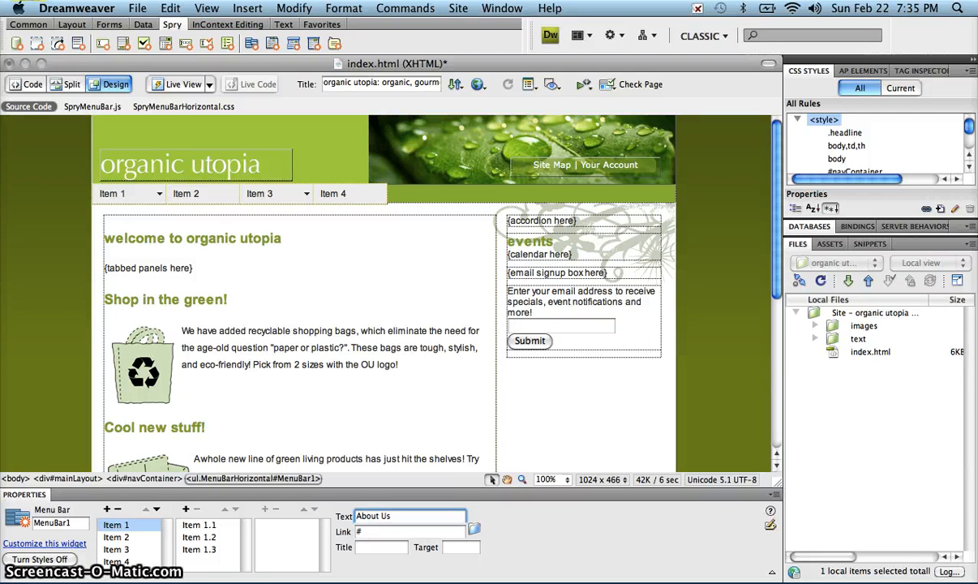
pyautogui.press('Tab')
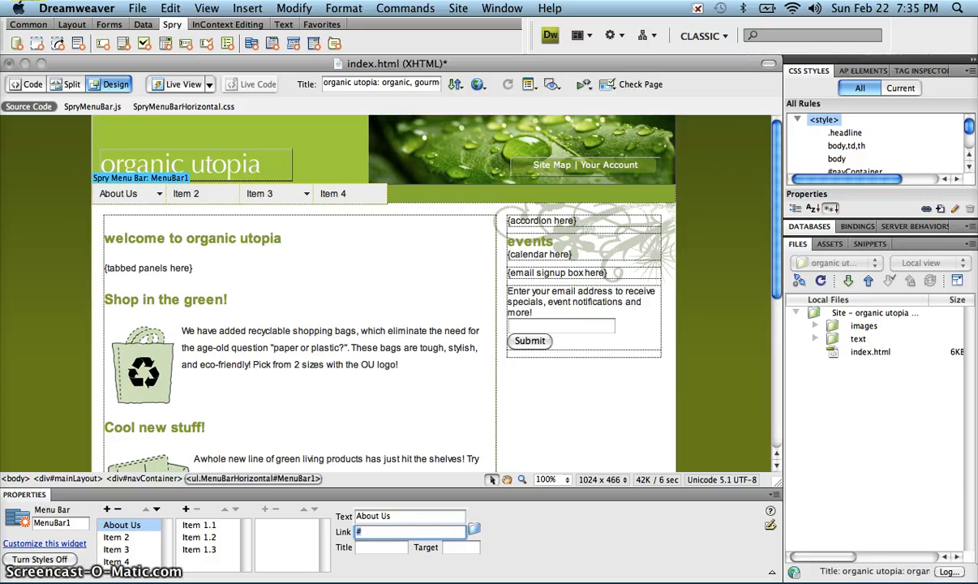
pyautogui.write('about.ht')
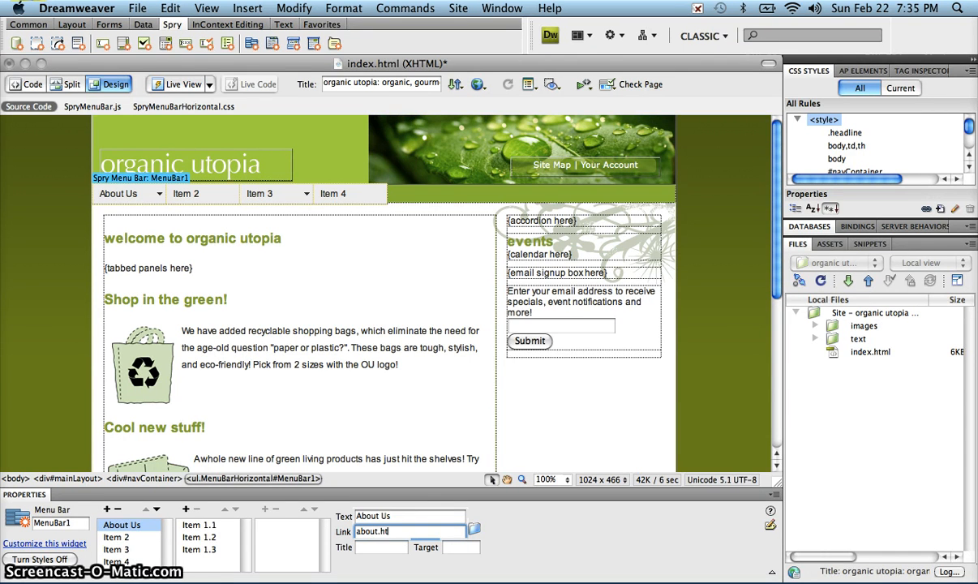
pyautogui.write('ml')
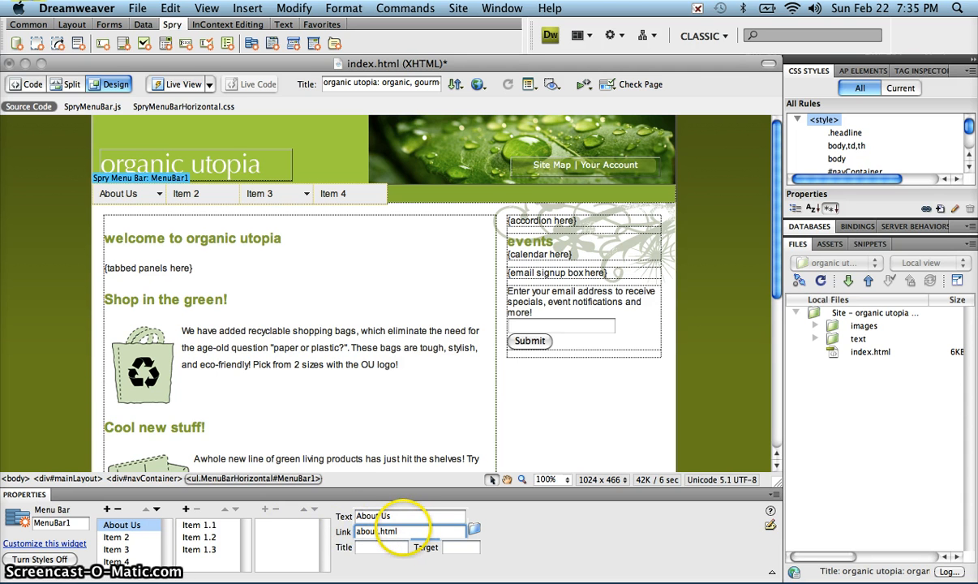
pyautogui.click(892, 351)
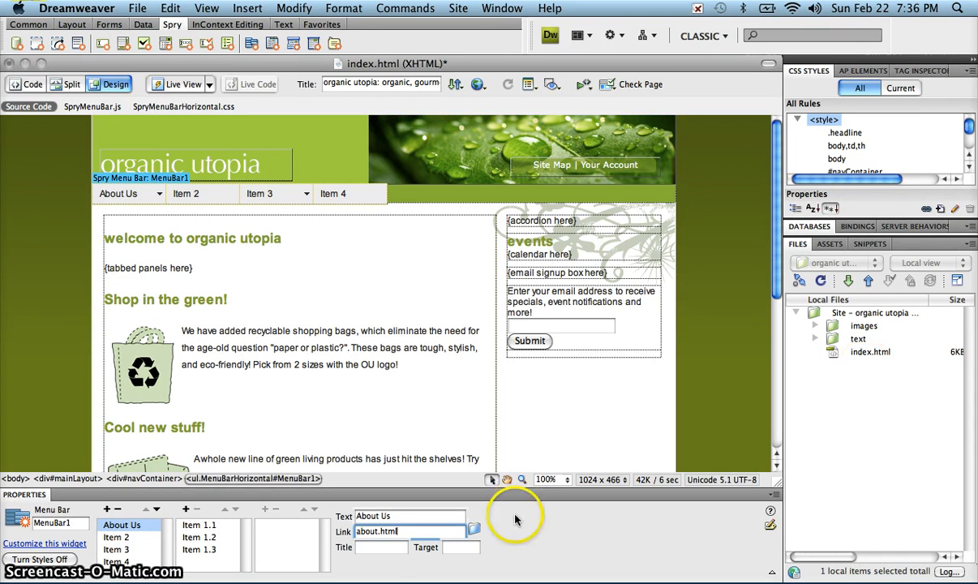
pyautogui.click(365, 547)
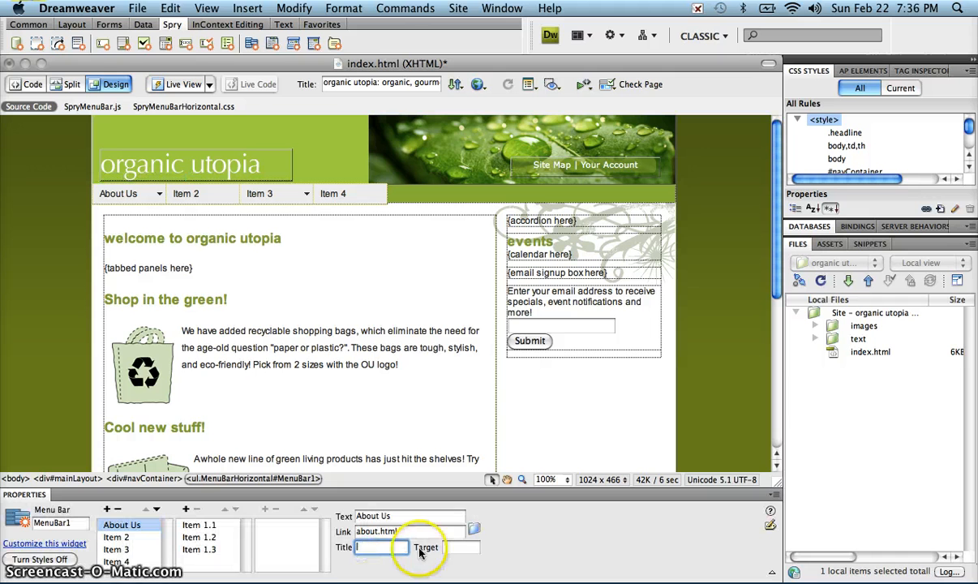
pyautogui.click(450, 547)
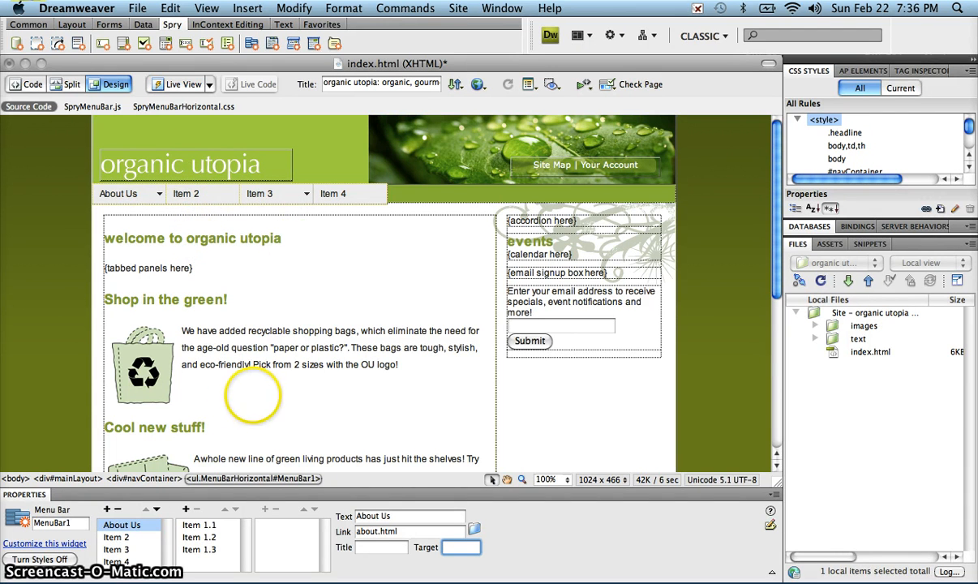
# Remove the submenu items Item 1.1, Item 1.2 and Item 1.3 from the About Us menu item
pyautogui.click(124, 526)
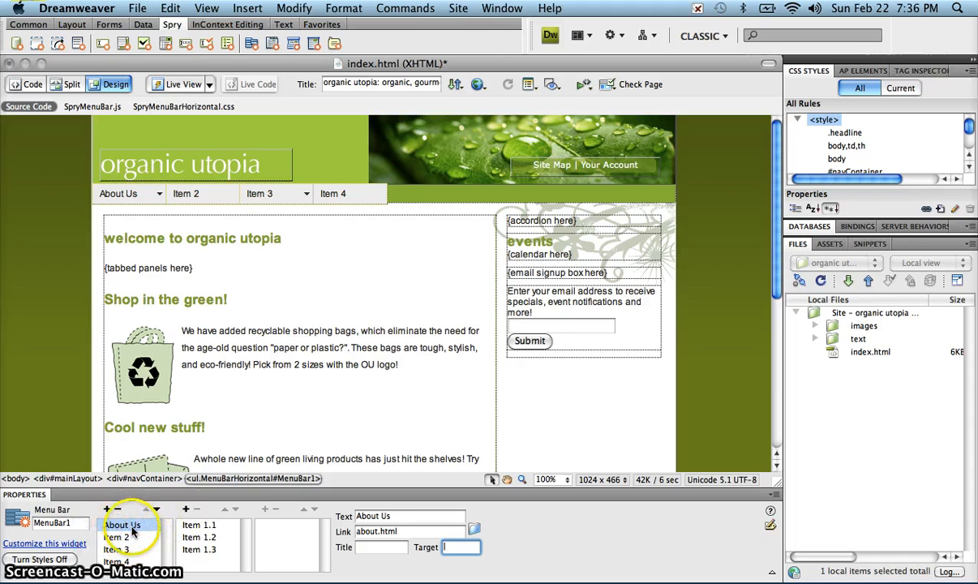
pyautogui.click(208, 526)
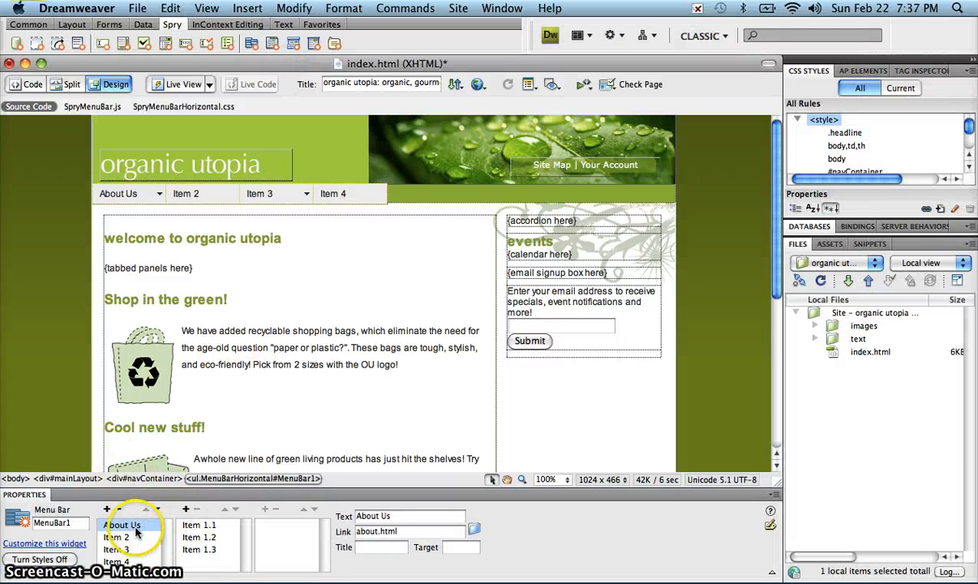
pyautogui.click(207, 526)
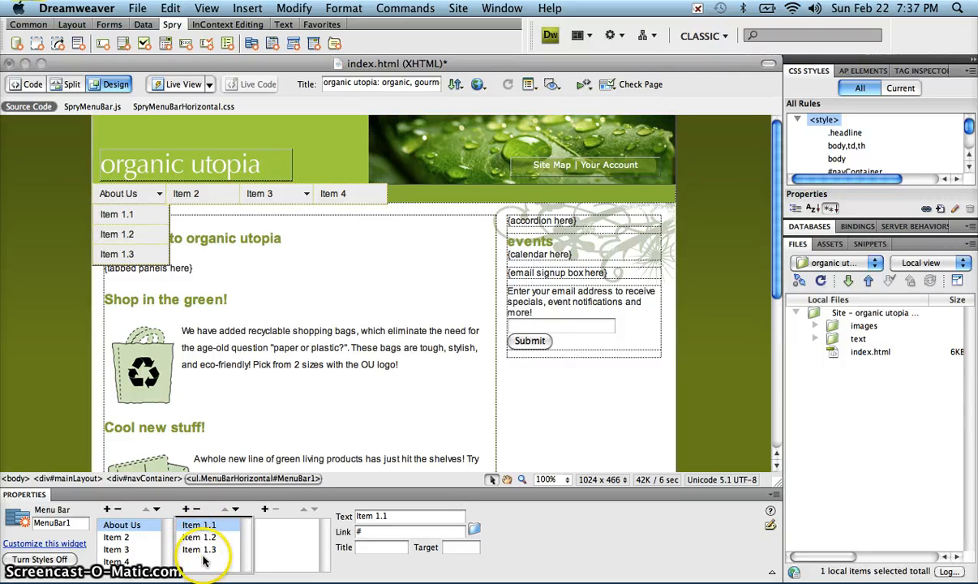
pyautogui.click(198, 511)
pyautogui.click(198, 511)
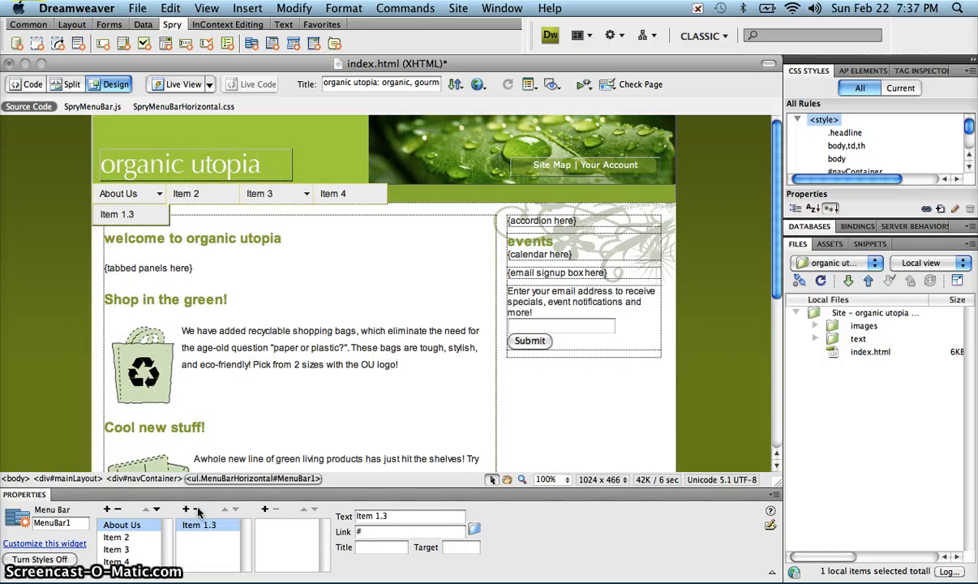
pyautogui.click(198, 511)
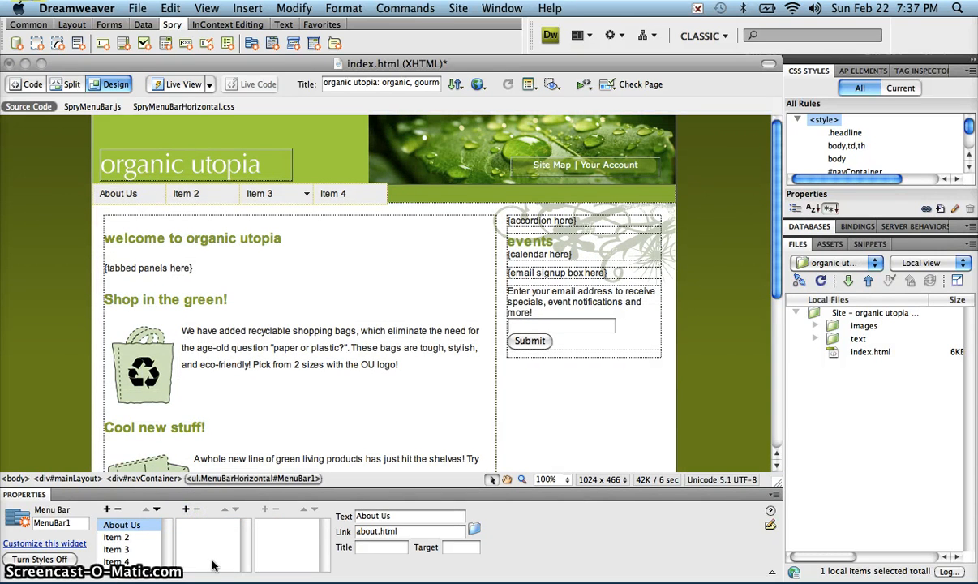
# Change the second top-level menu item's text to Home and link it to index.html
pyautogui.click(124, 527)
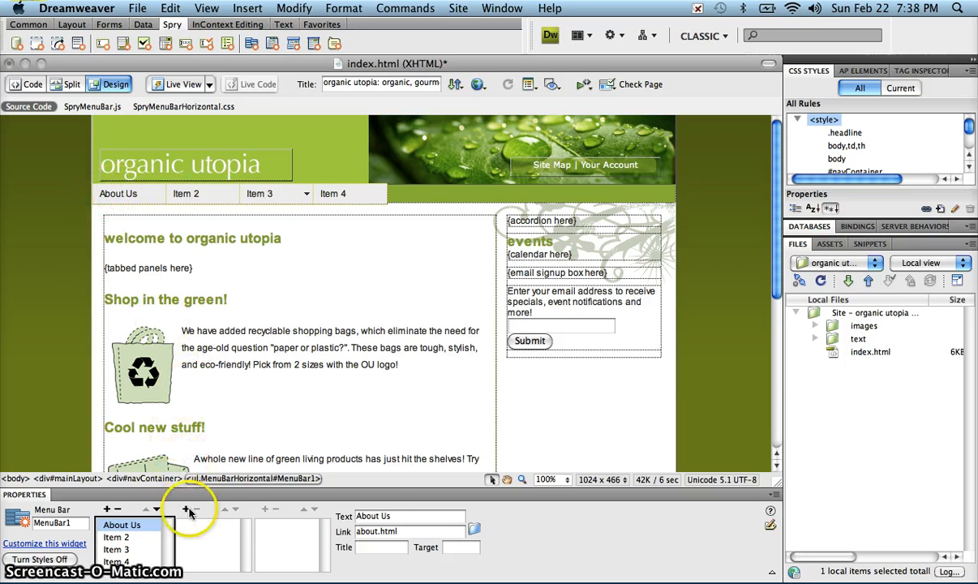
pyautogui.click(122, 538)
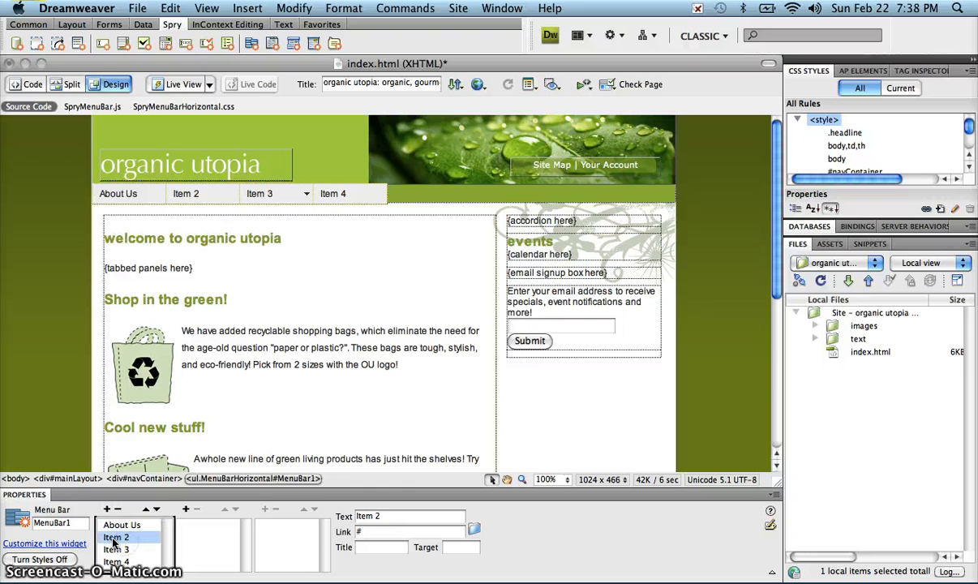
pyautogui.click(393, 514)
pyautogui.moveTo(394, 513); pyautogui.dragTo(317, 512)
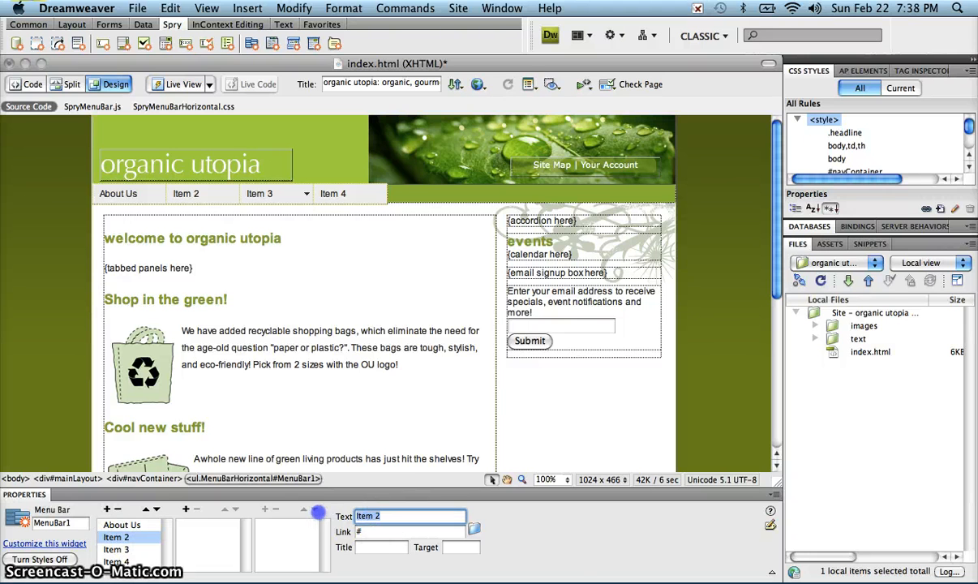
pyautogui.write('Ho')
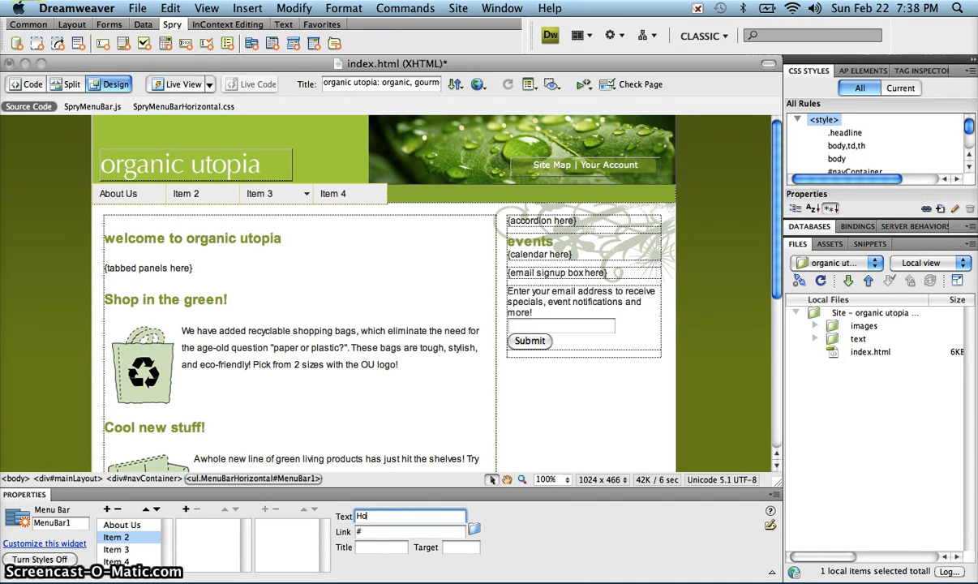
pyautogui.write('me')
pyautogui.press('Tab')
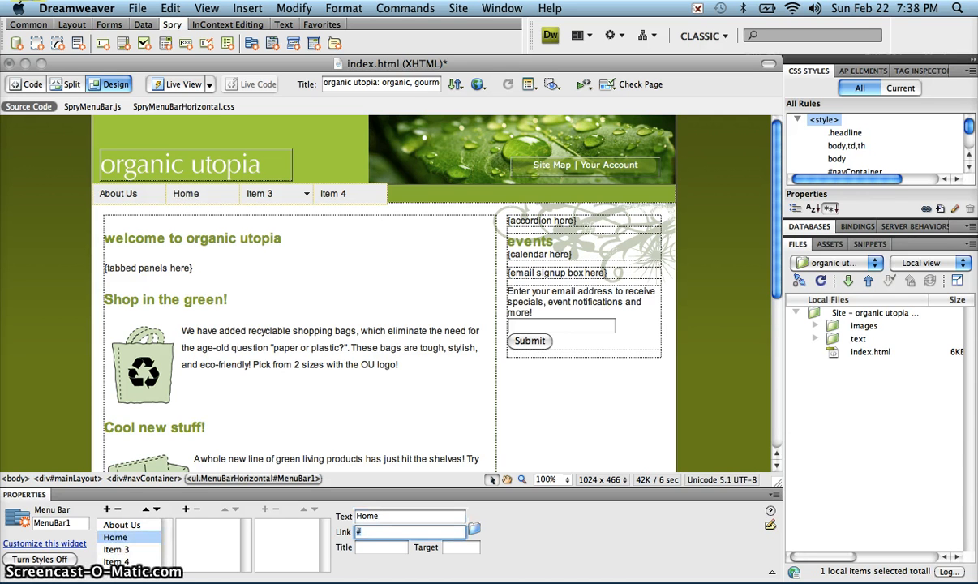
pyautogui.write('index.html')
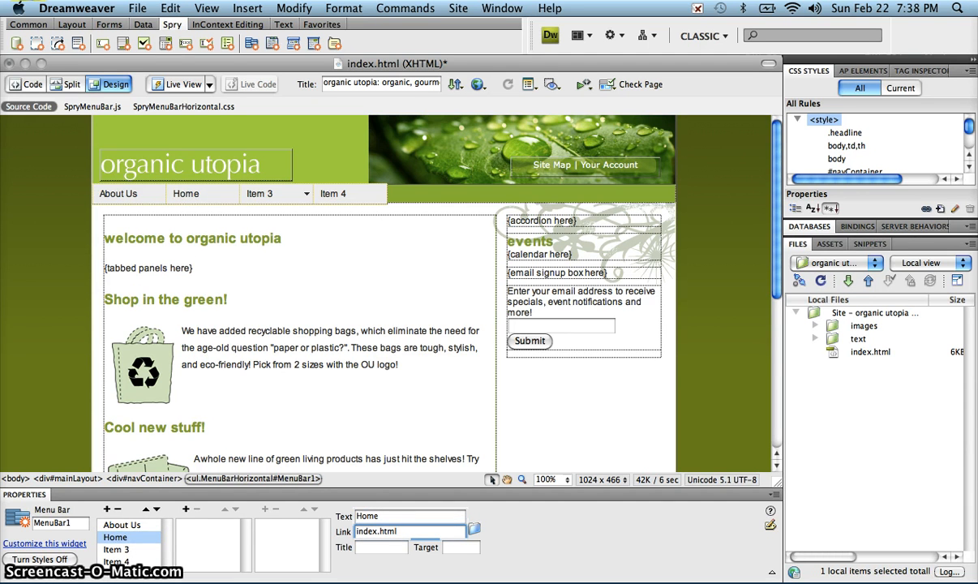
pyautogui.press('Return')
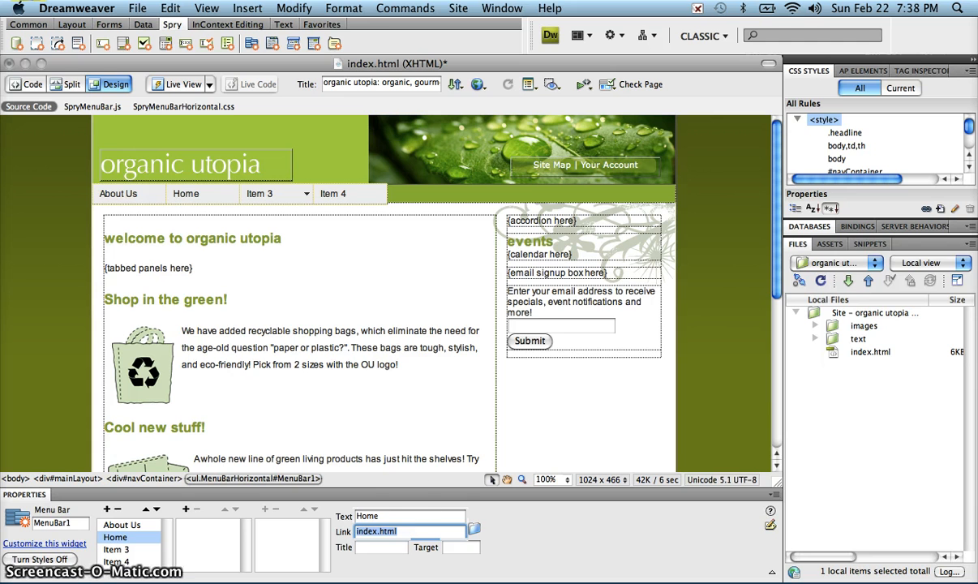
# Rename the top-level menu item Item 3 to Products and link it to products.html
pyautogui.click(167, 555)
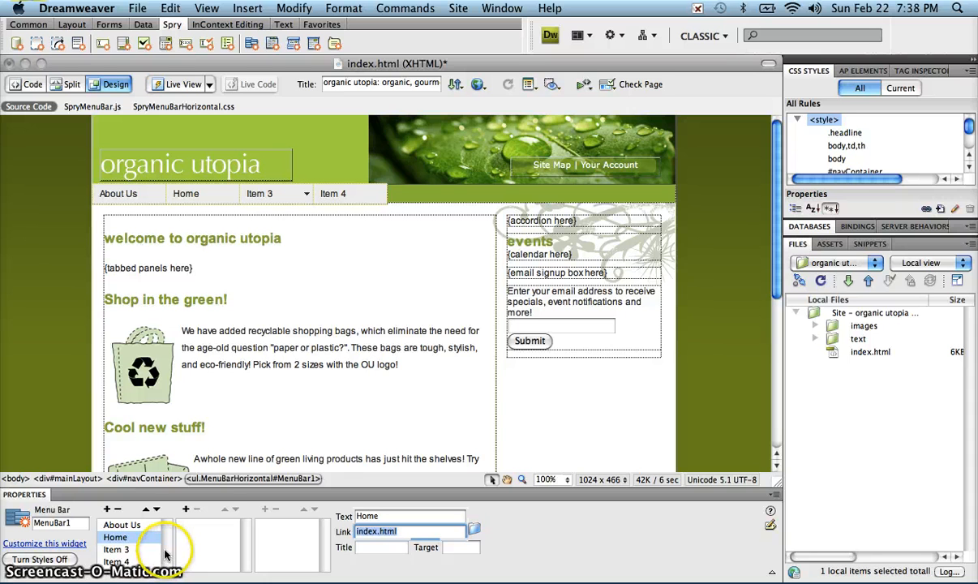
pyautogui.click(116, 550)
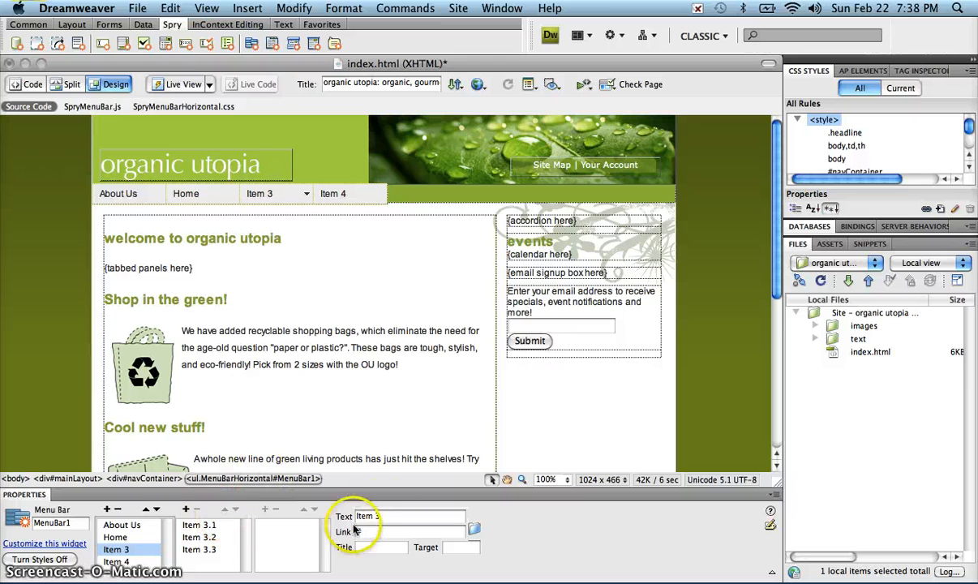
pyautogui.click(386, 512)
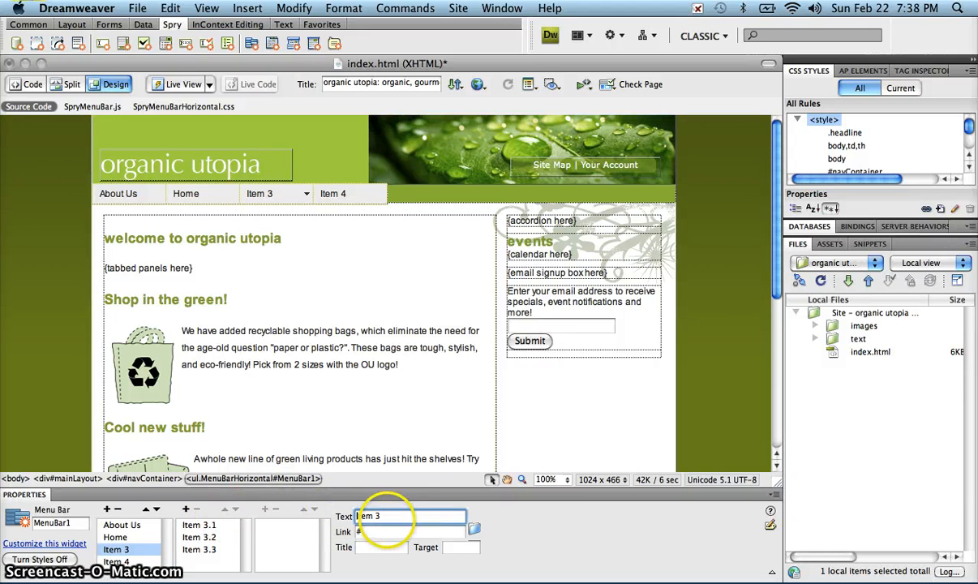
pyautogui.click(384, 516)
pyautogui.moveTo(384, 516); pyautogui.dragTo(343, 517)
pyautogui.write('P')
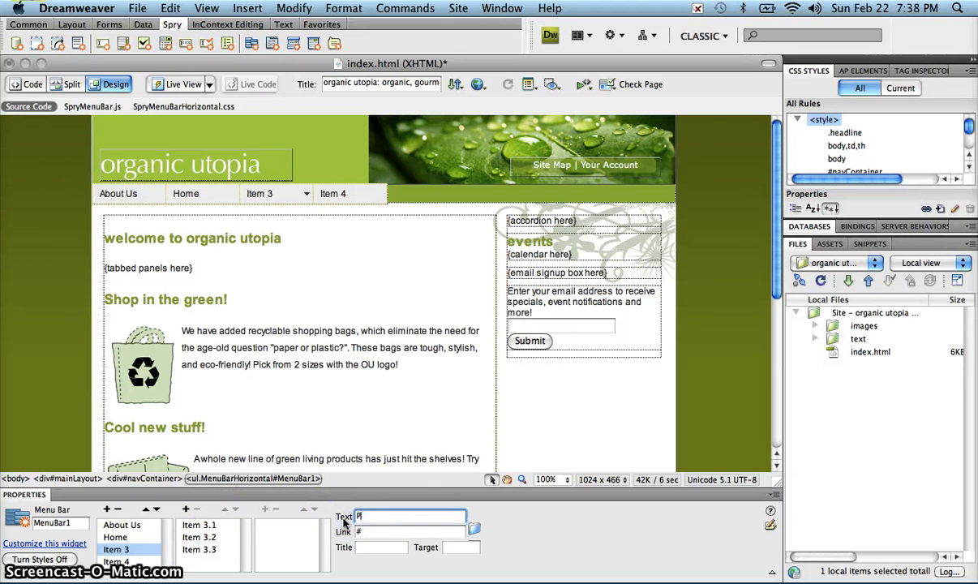
pyautogui.write('roducts')
pyautogui.press('Tab')
pyautogui.write('pr')
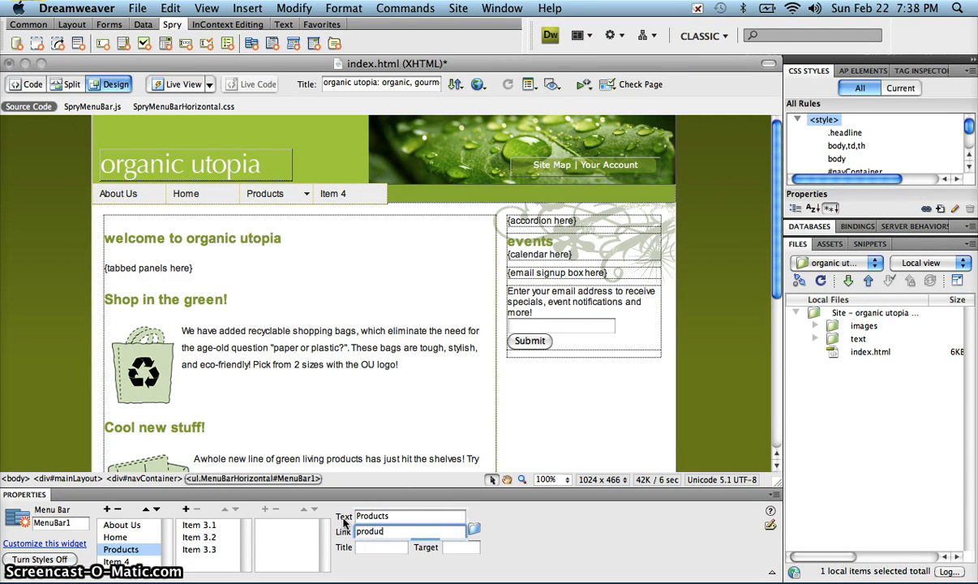
pyautogui.press('Return')
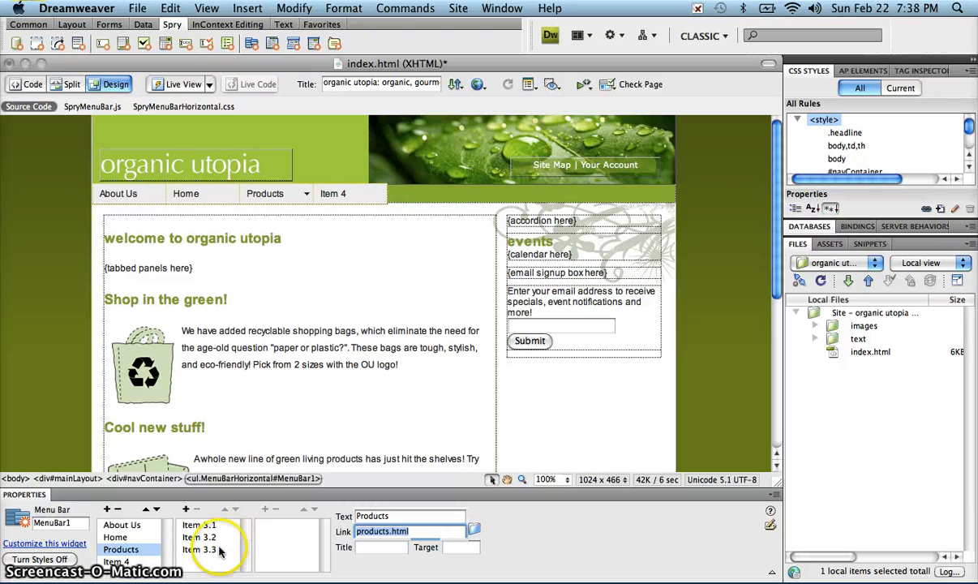
# Rename the Products submenu item Item 3.1 to Gourmet Foods and link it to gourmet.html
pyautogui.click(199, 525)
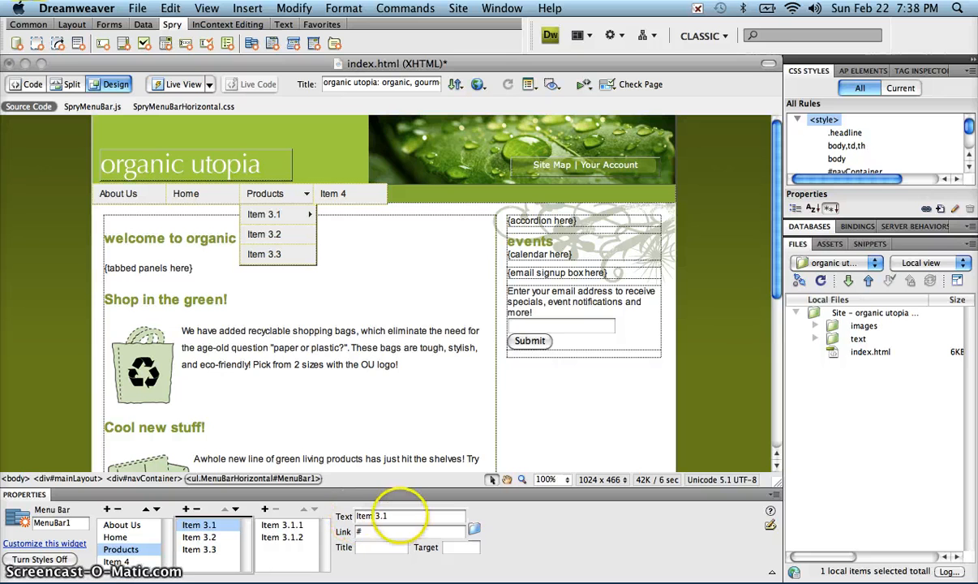
pyautogui.click(398, 516)
pyautogui.write('Gourmet Foods')
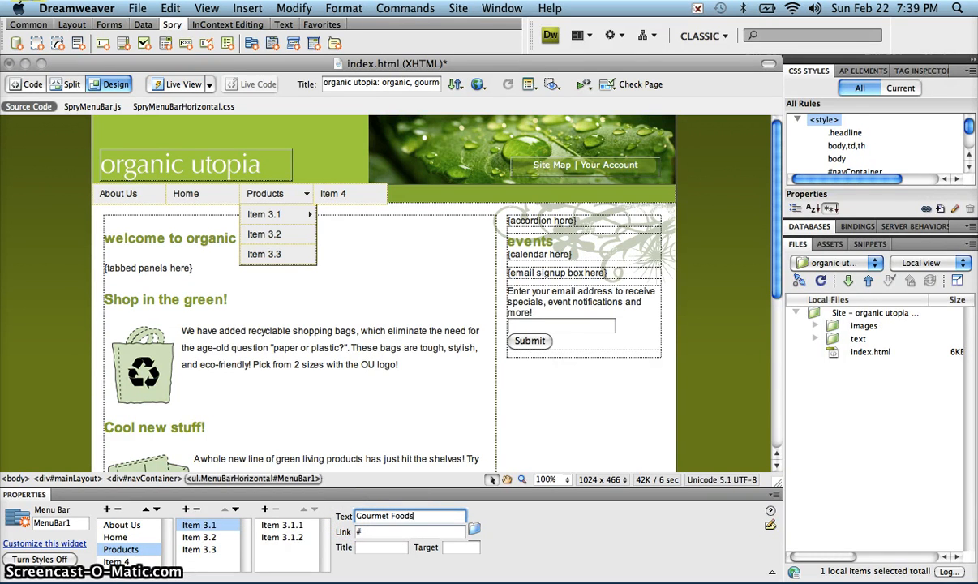
pyautogui.press('Tab')
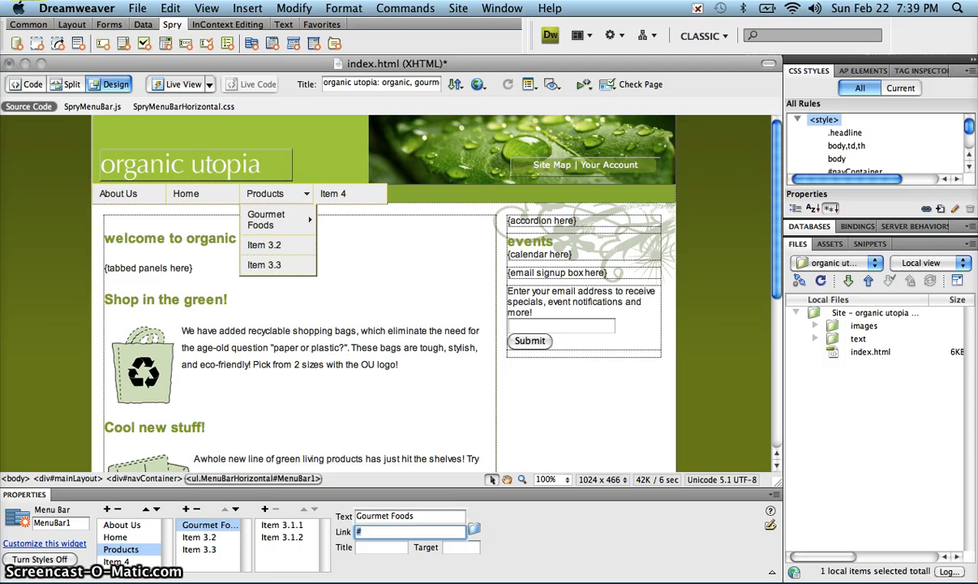
pyautogui.write('gourme')
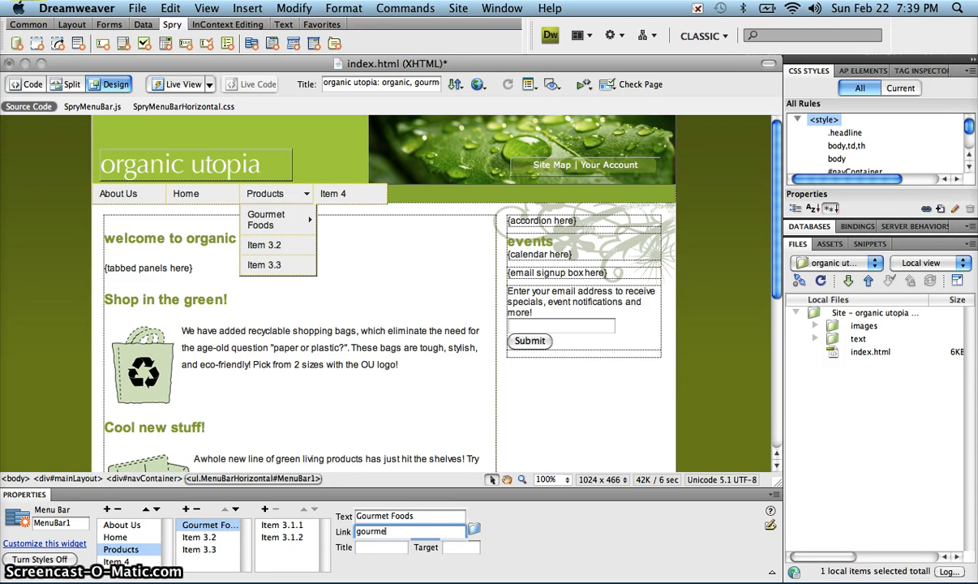
pyautogui.write('t.ht')
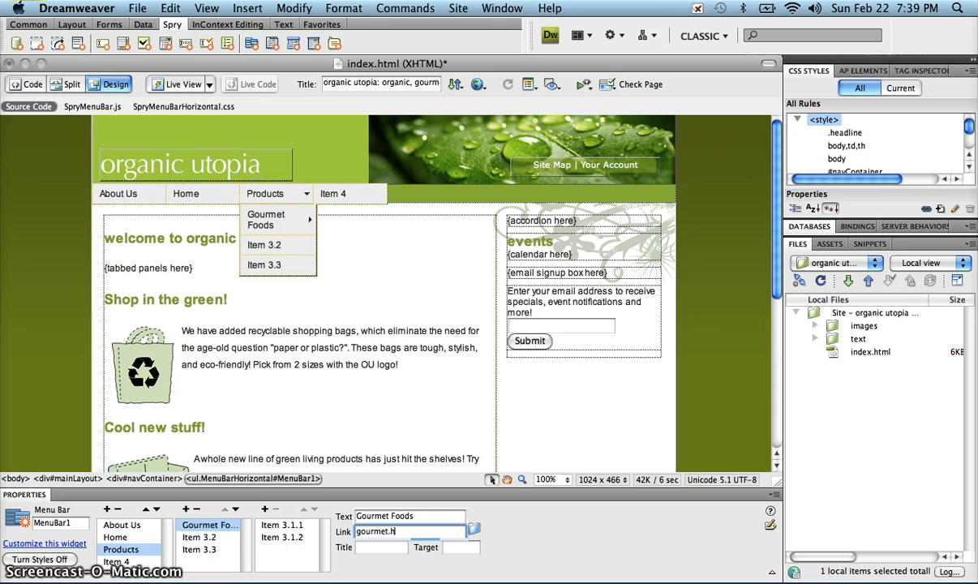
pyautogui.write('ml')
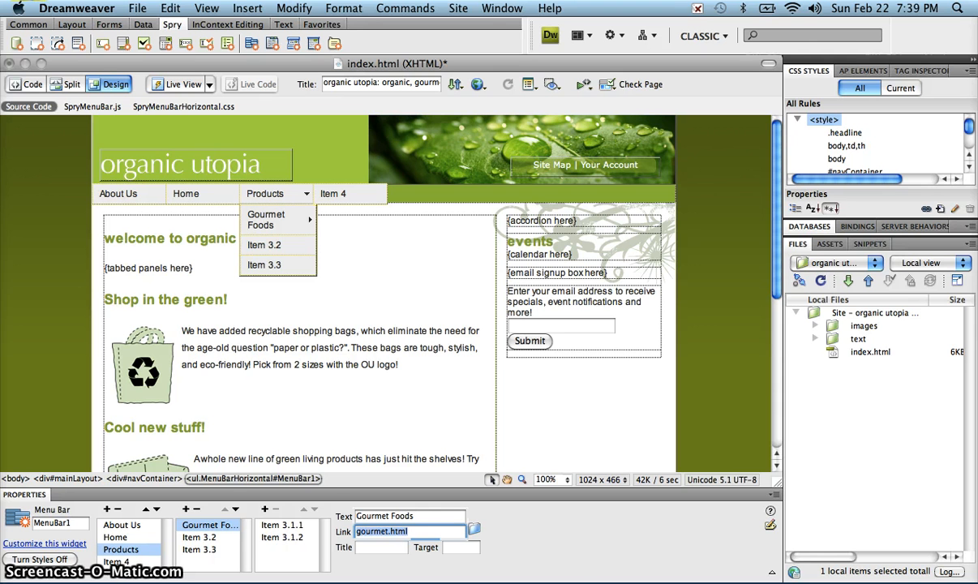
# Rename the Products submenu item Item 3.2 to Lifestyle and link it to lifestyle.html
pyautogui.click(198, 536)
pyautogui.click(304, 533)
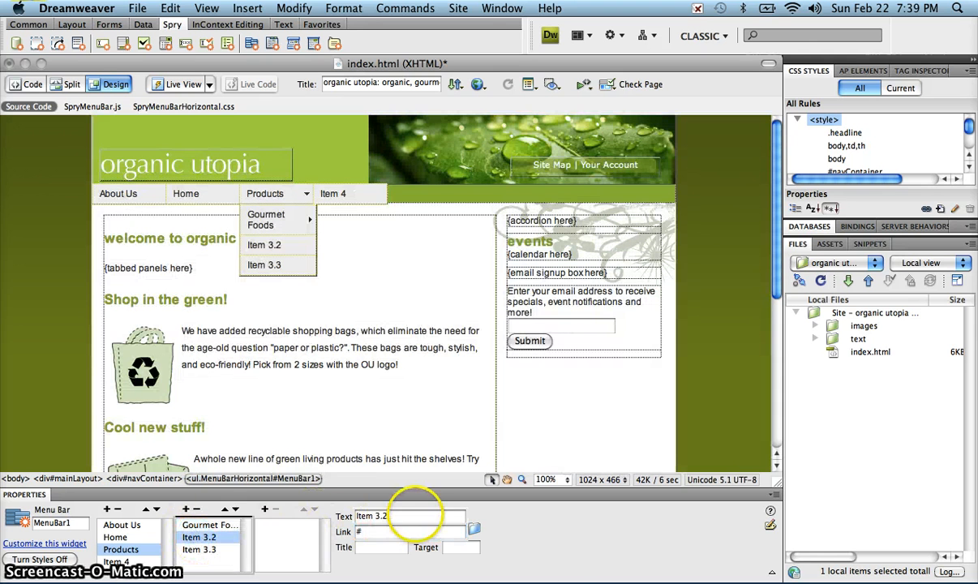
pyautogui.tripleClick(405, 515)
pyautogui.write('Lifestyle')
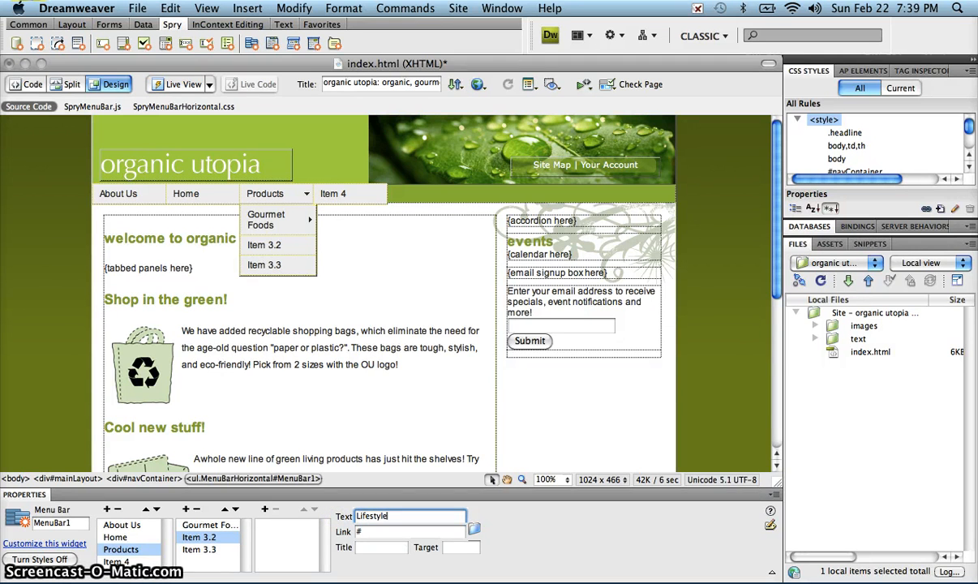
pyautogui.press('Tab')
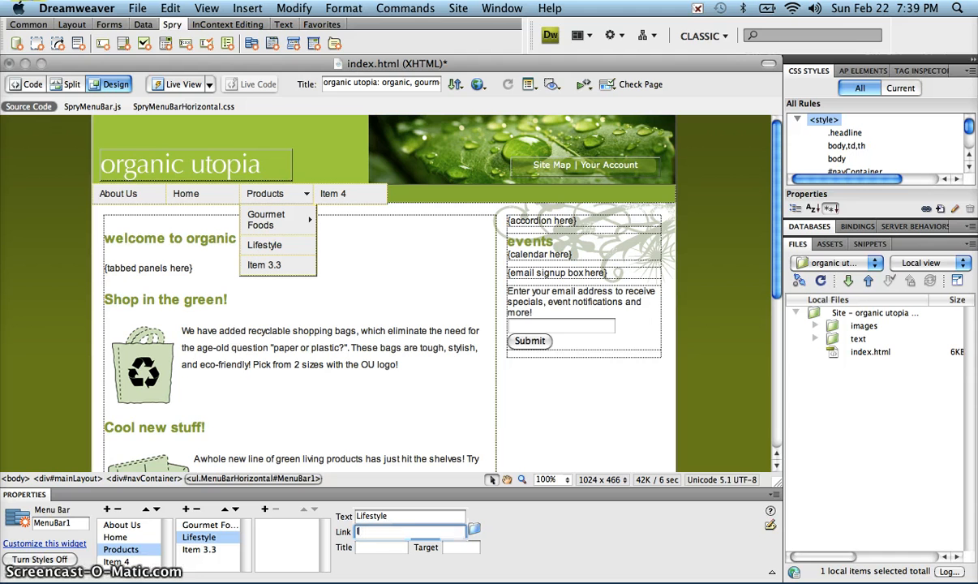
pyautogui.write('lifes')
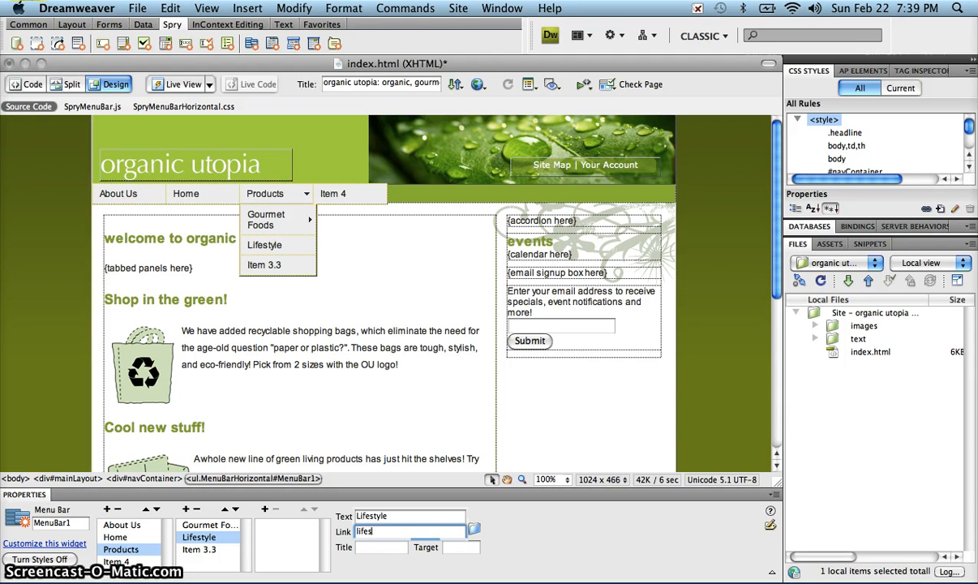
pyautogui.write('tyle.html')
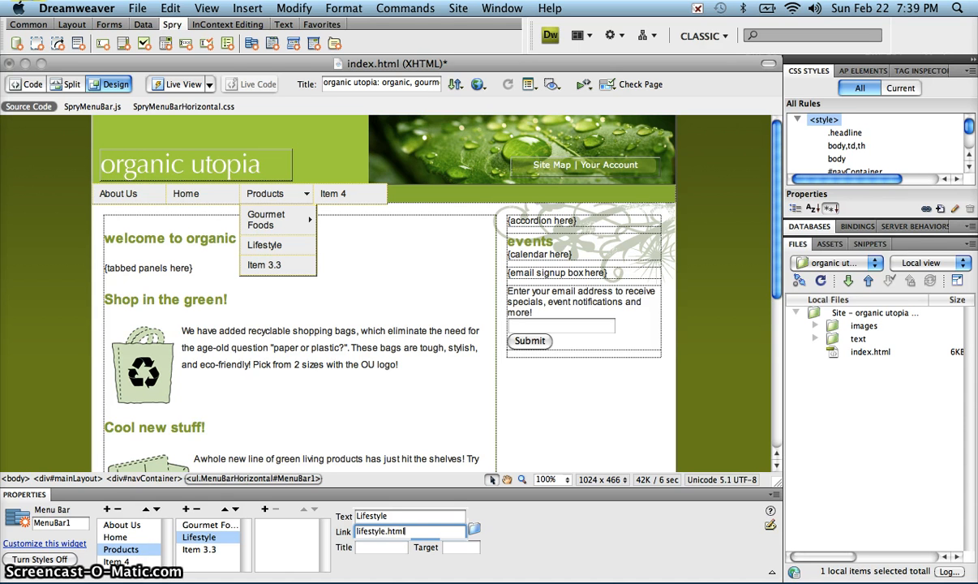
pyautogui.press('Return')
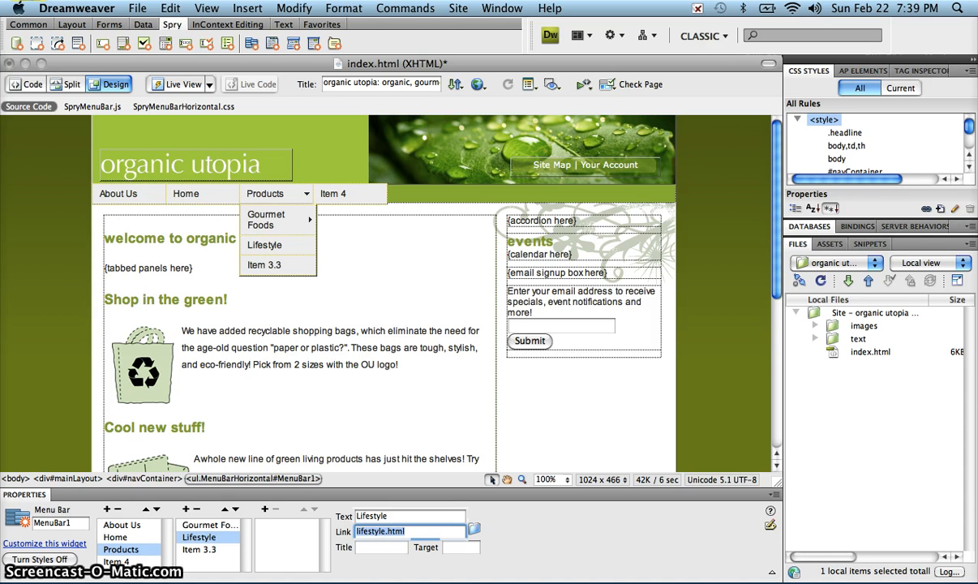
# Rename the Products submenu item Item 3.3 to Beauty and link it to beauty.html
pyautogui.click(199, 549)
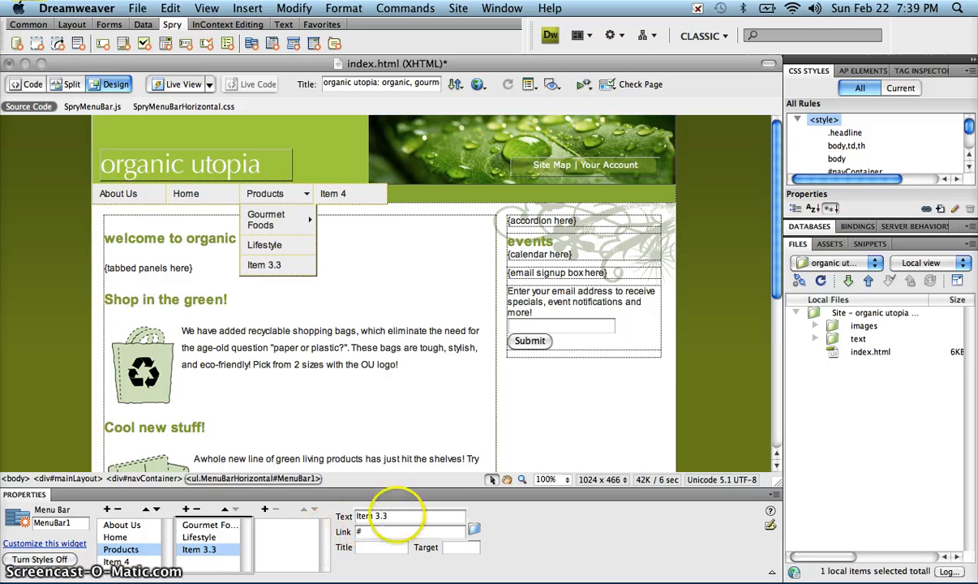
pyautogui.moveTo(406, 516); pyautogui.dragTo(339, 509)
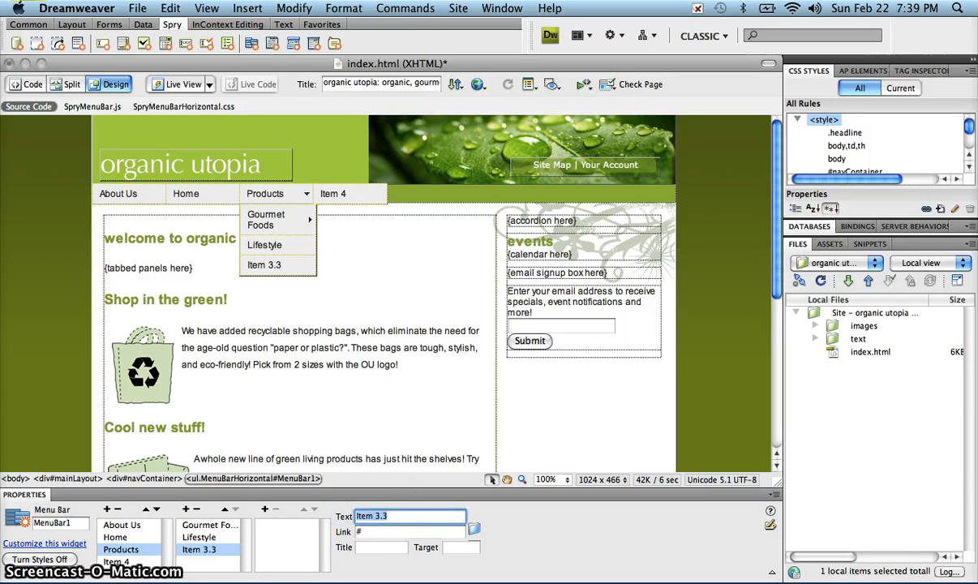
pyautogui.write('Bea')
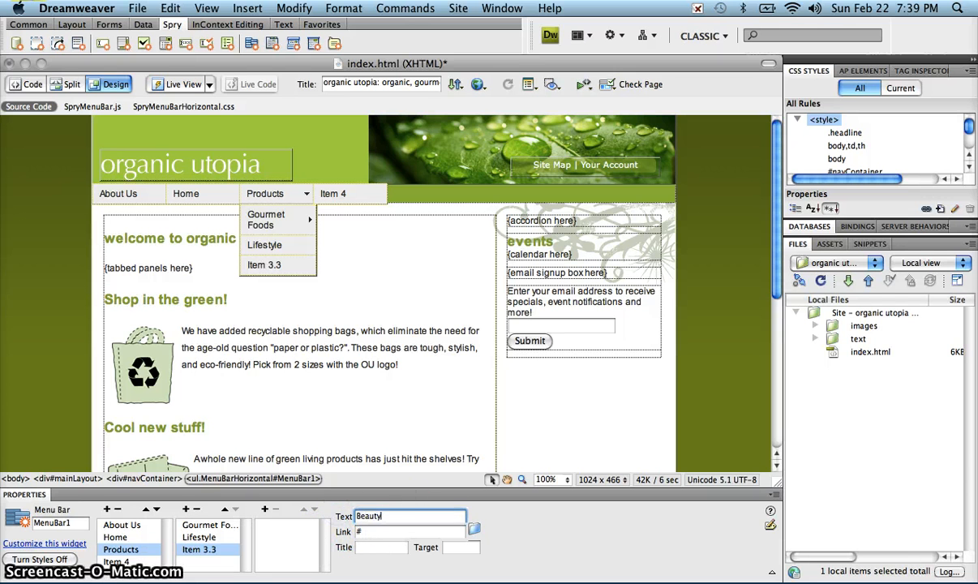
pyautogui.write('uty')
pyautogui.press('Tab')
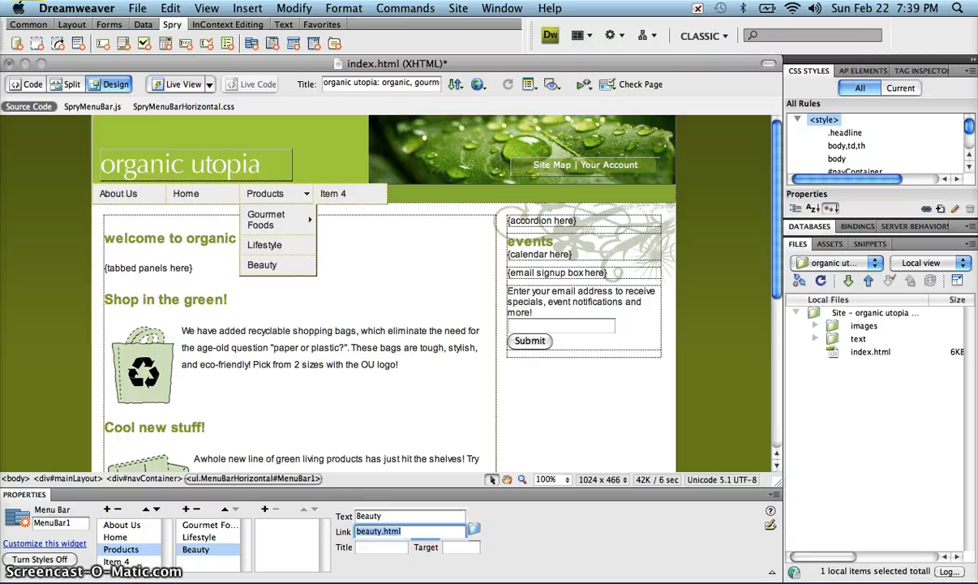
# Remove the third-level items Item 3.1.1 and Item 3.1.2 from Gourmet Foods, and select the Lifestyle submenu item
pyautogui.click(204, 525)
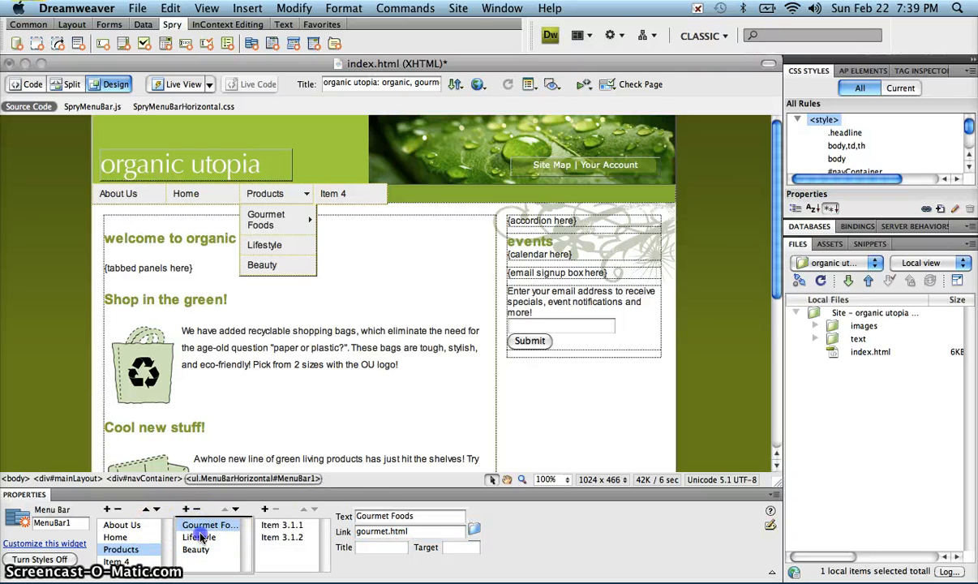
pyautogui.click(199, 537)
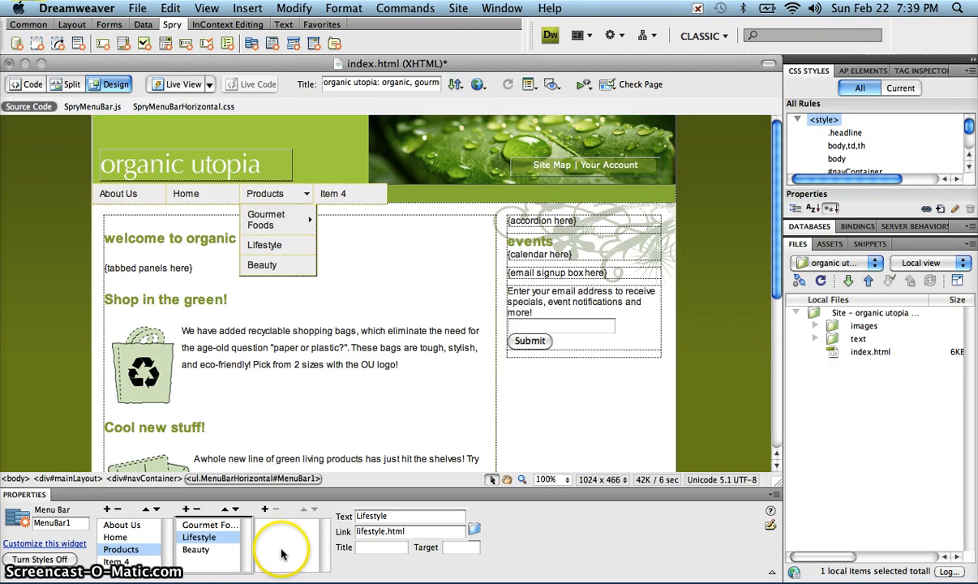
pyautogui.click(205, 525)
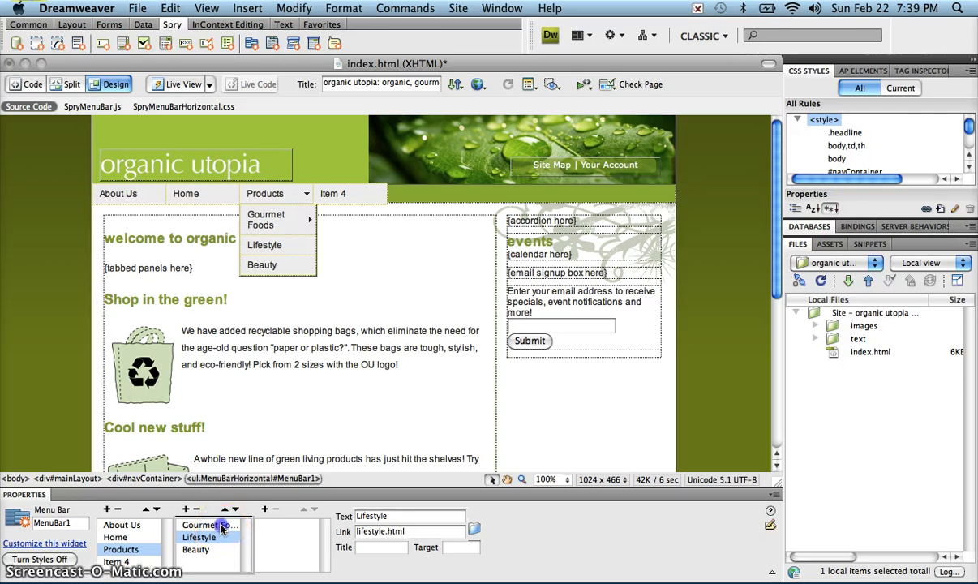
pyautogui.click(280, 526)
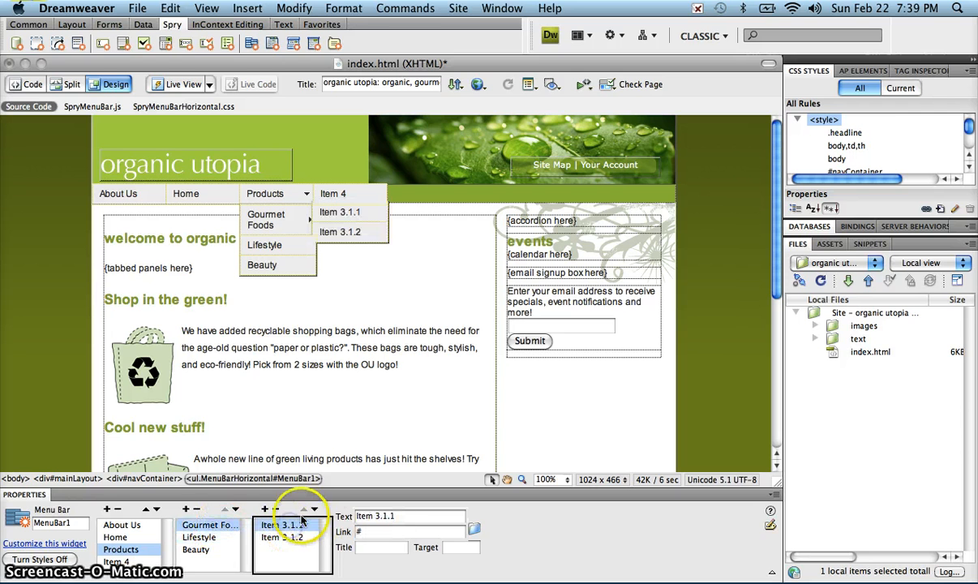
pyautogui.click(277, 510)
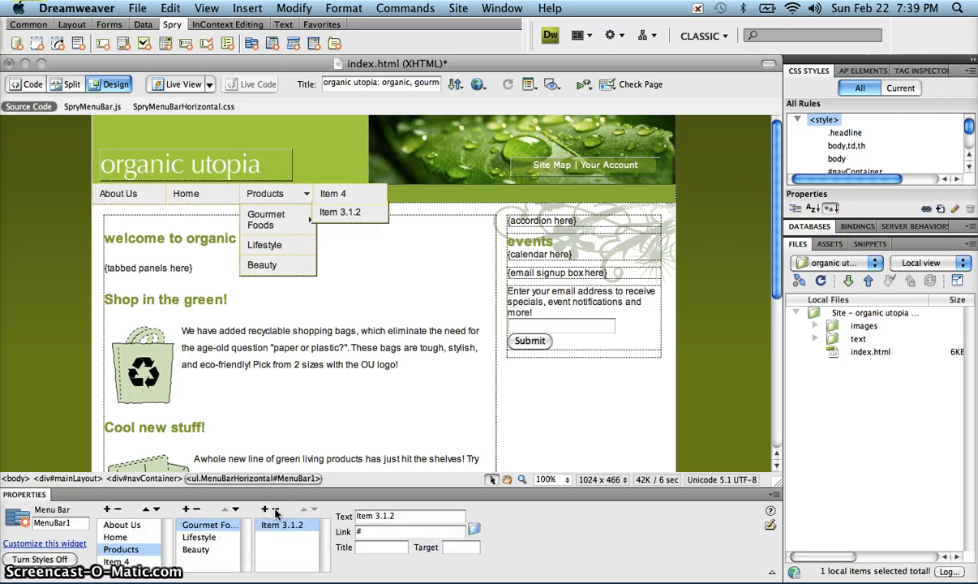
pyautogui.click(276, 511)
pyautogui.click(211, 539)
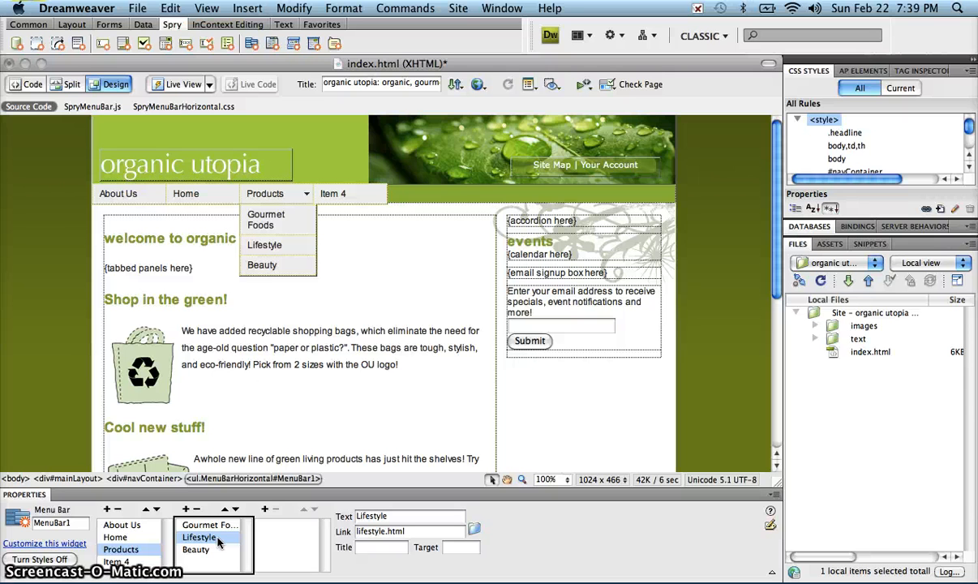
# Add a third-level menu item named Furniture under Lifestyle and link it to furniture.html
pyautogui.click(264, 509)
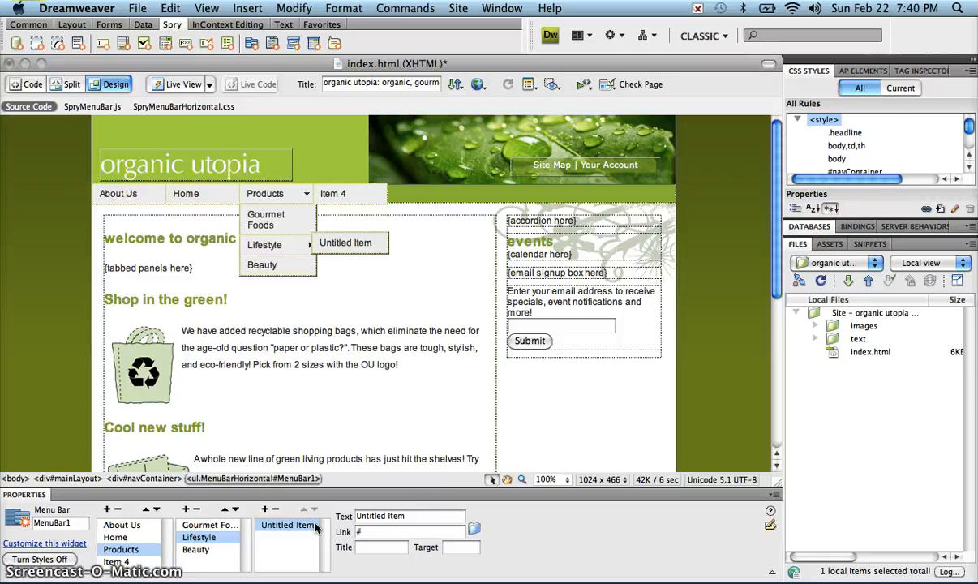
pyautogui.moveTo(426, 517); pyautogui.dragTo(345, 506)
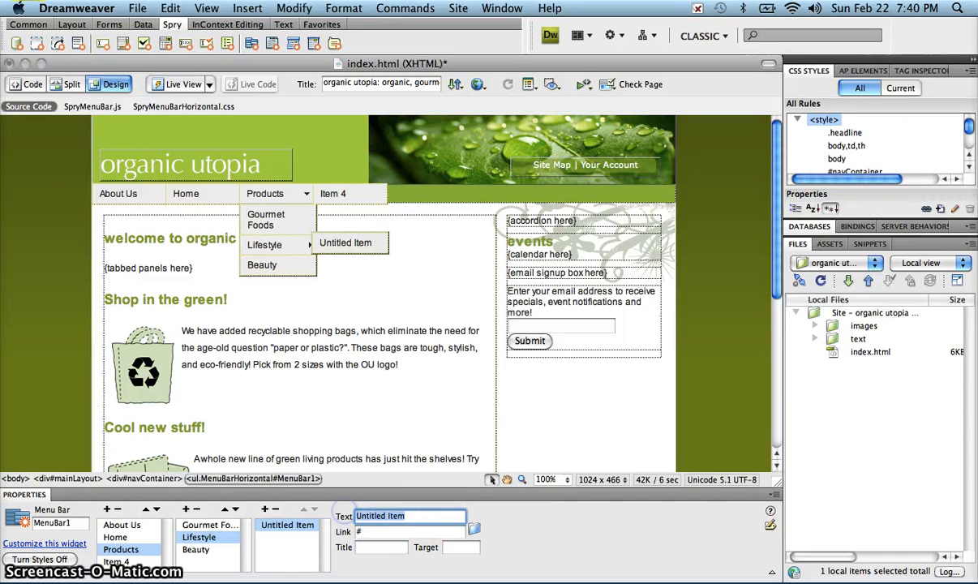
pyautogui.write('Furniture')
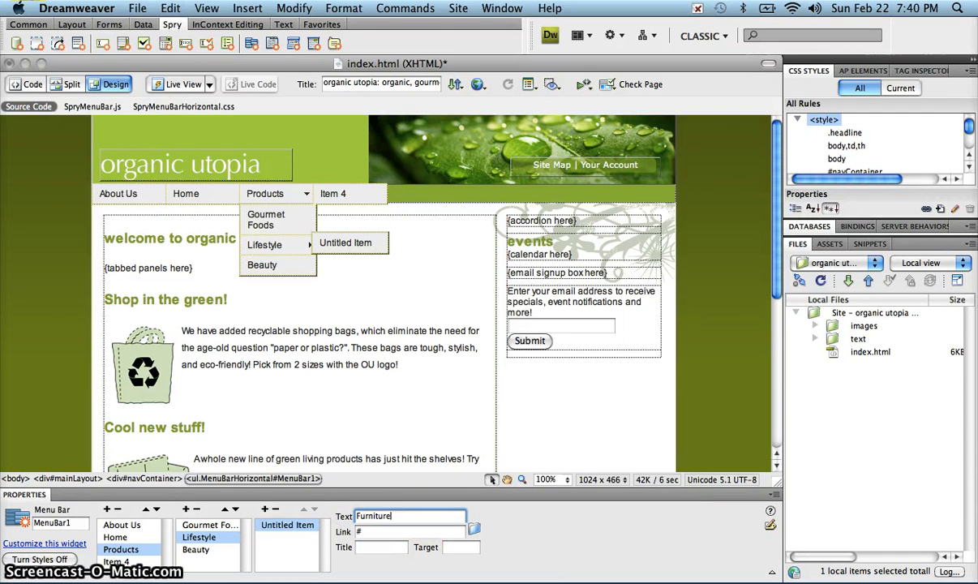
pyautogui.press('Tab')
pyautogui.write('furnitu')
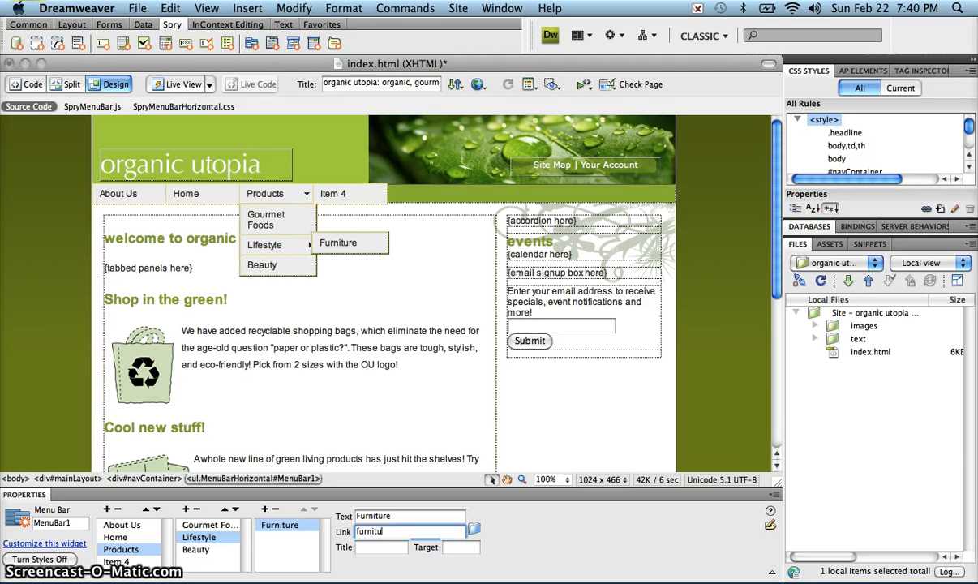
pyautogui.press('Return')
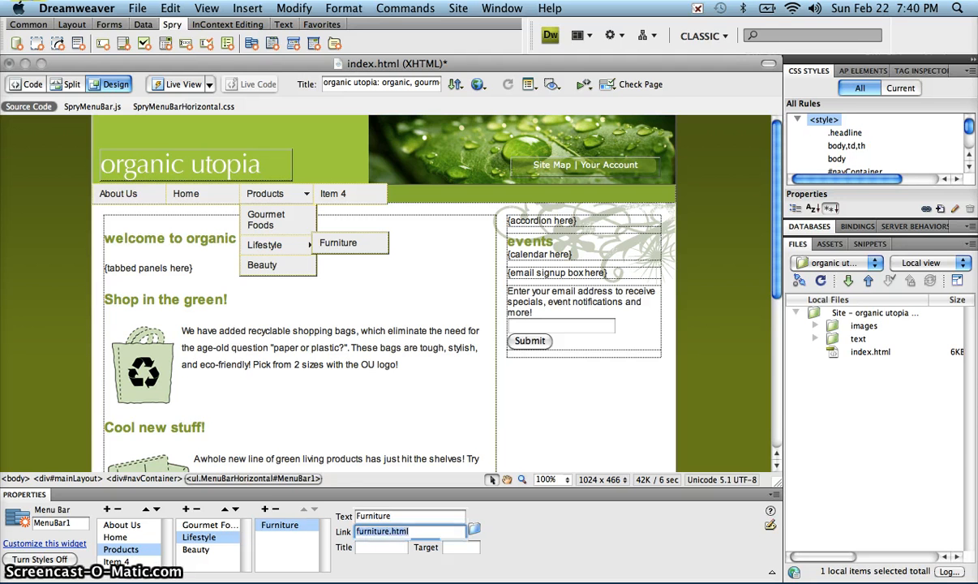
# Add a second third-level item named Accessories under Lifestyle and link it to accessories.html
pyautogui.click(265, 509)
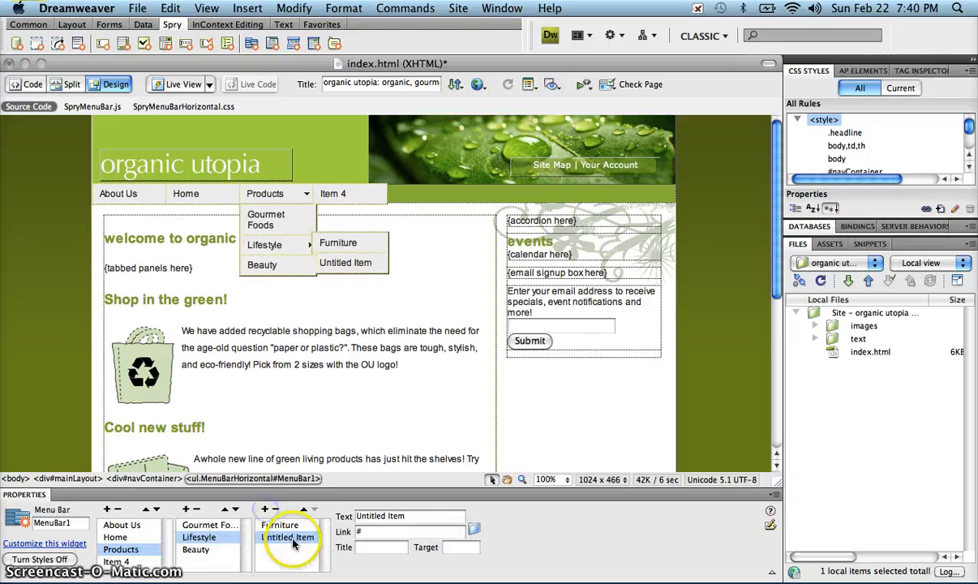
pyautogui.click(349, 514)
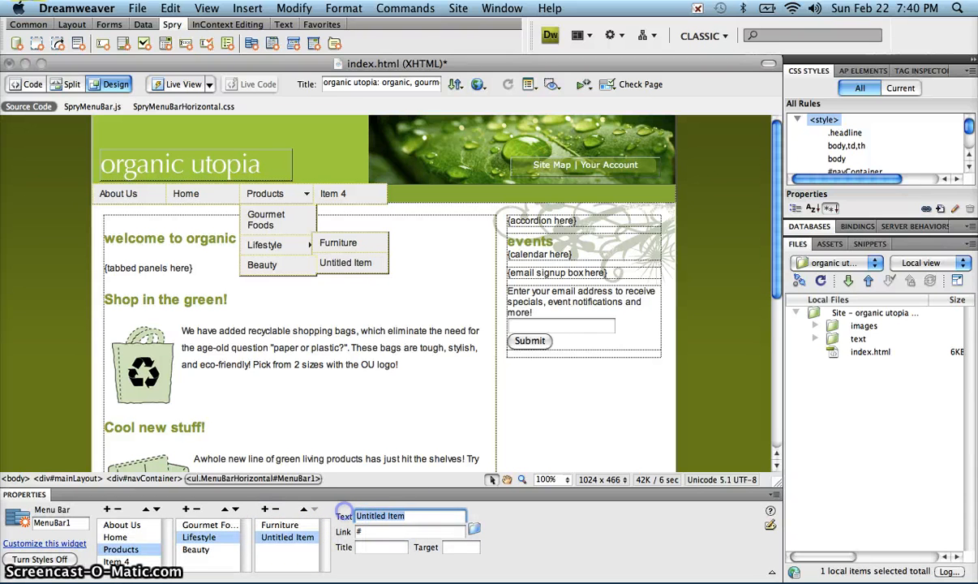
pyautogui.write('Ad')
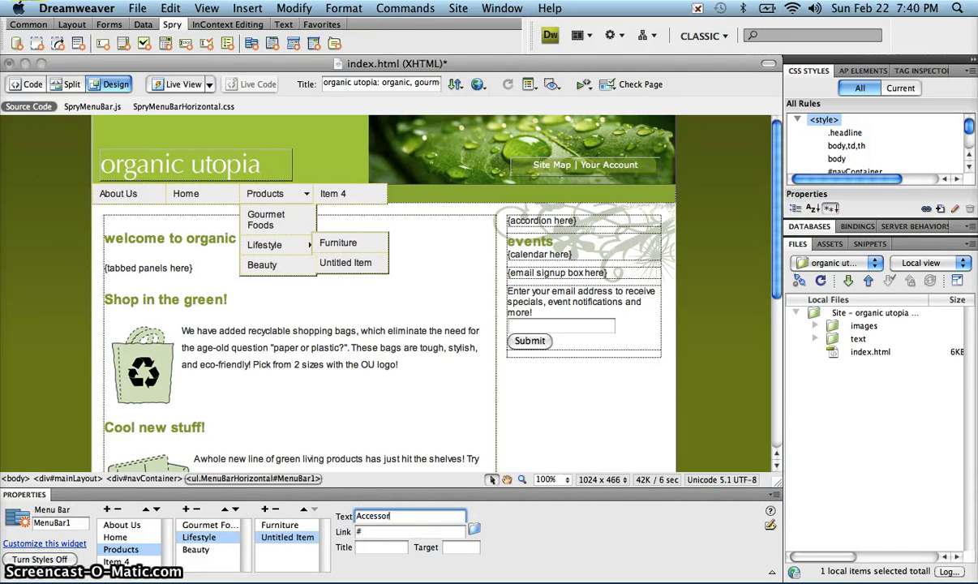
pyautogui.press('Tab')
pyautogui.write('a')
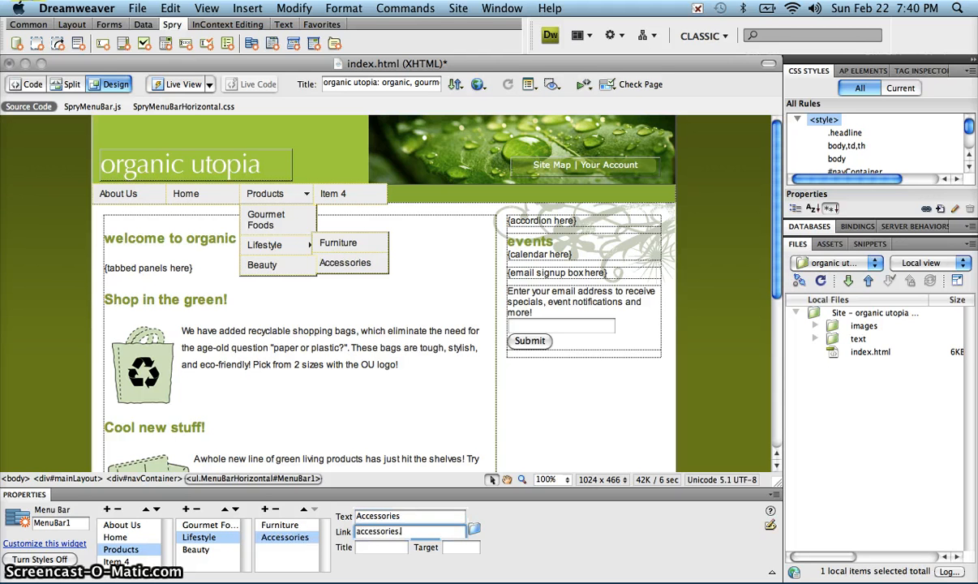
pyautogui.press('Return')
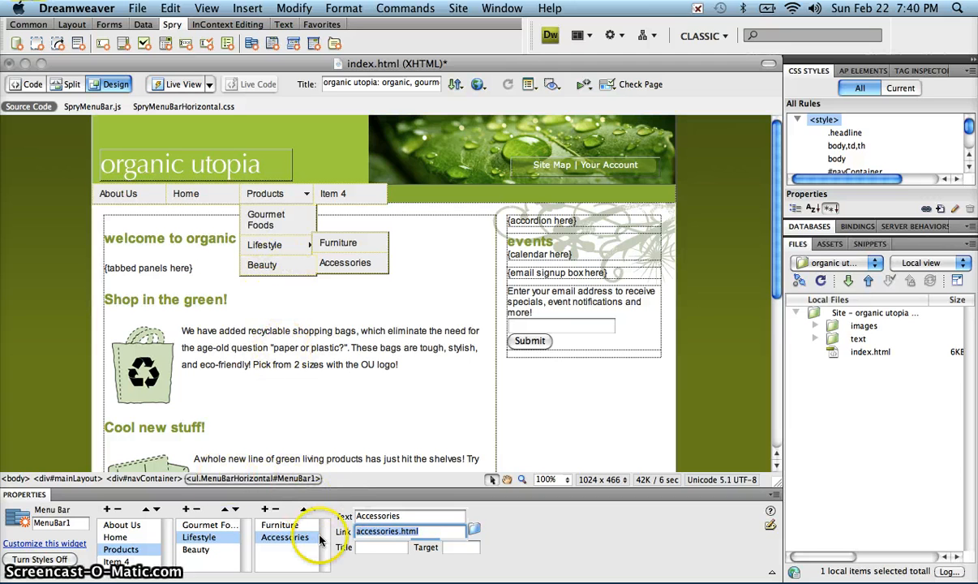
# Rename the top-level menu item Item 4 to Contact Us and link it to contact.html
pyautogui.click(122, 562)
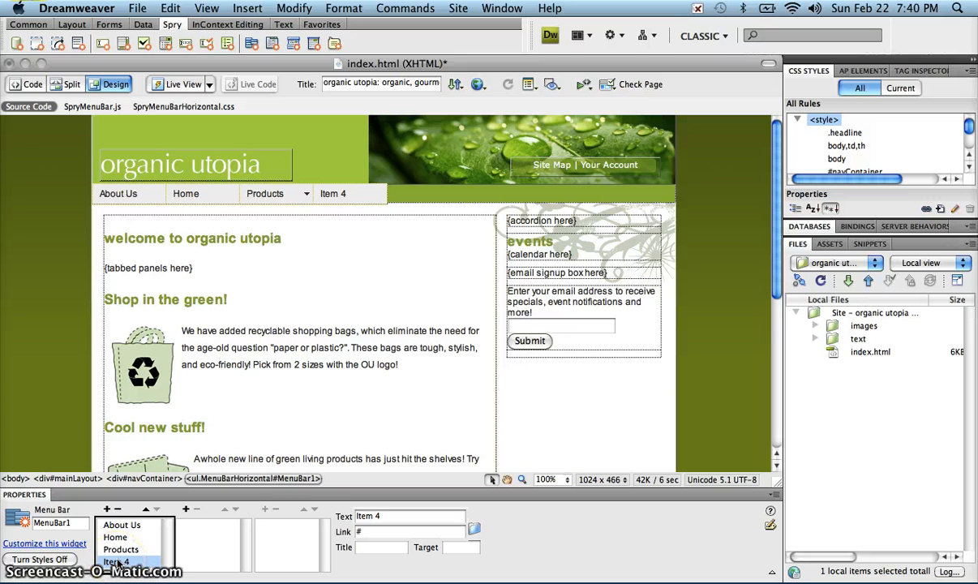
pyautogui.moveTo(381, 515); pyautogui.dragTo(336, 513)
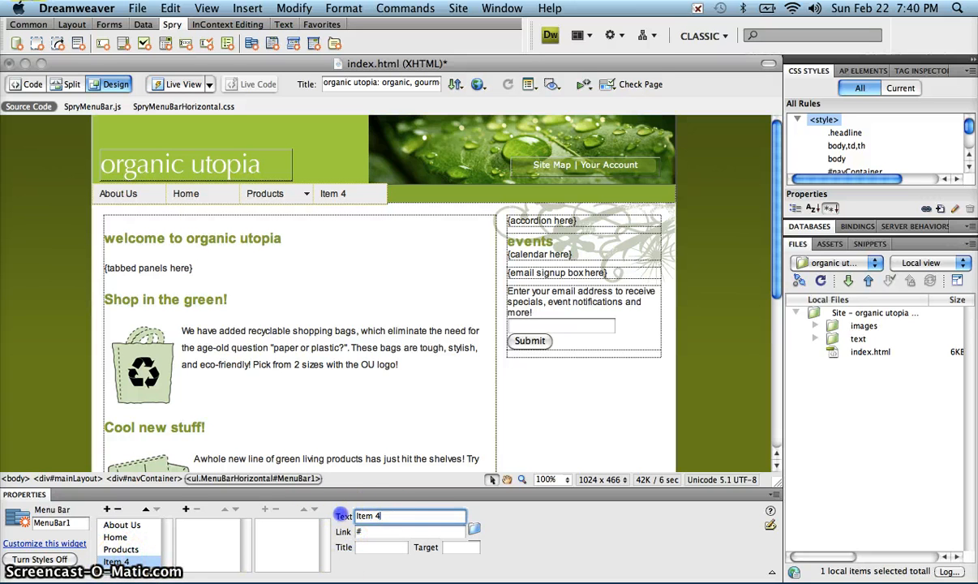
pyautogui.write('X')
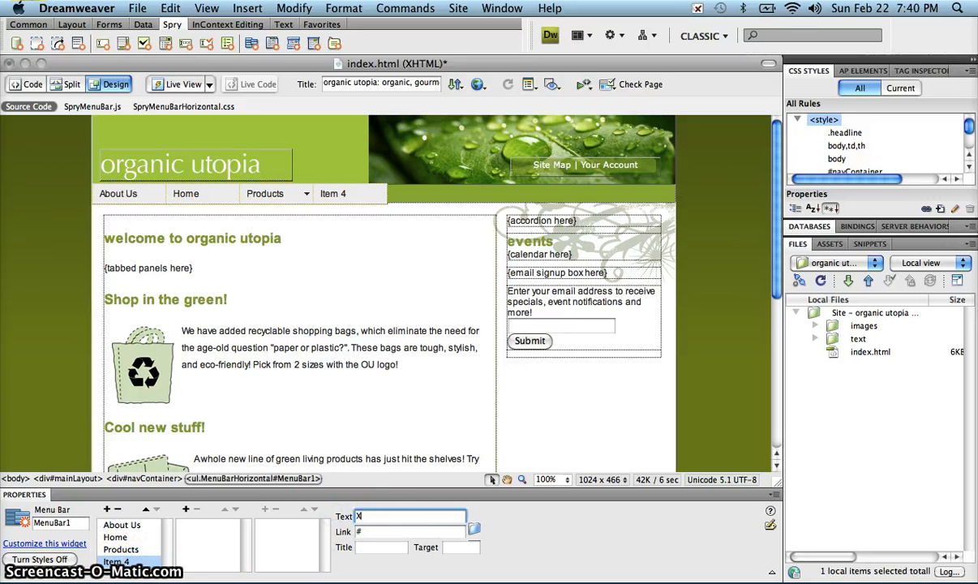
pyautogui.write('oContact U')
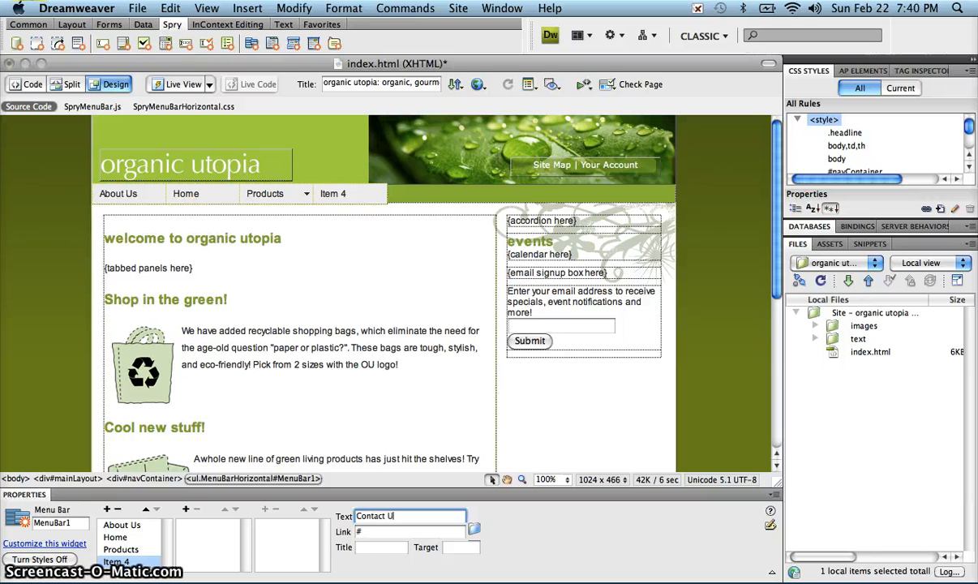
pyautogui.write('s')
pyautogui.press('Tab')
pyautogui.write('cont')
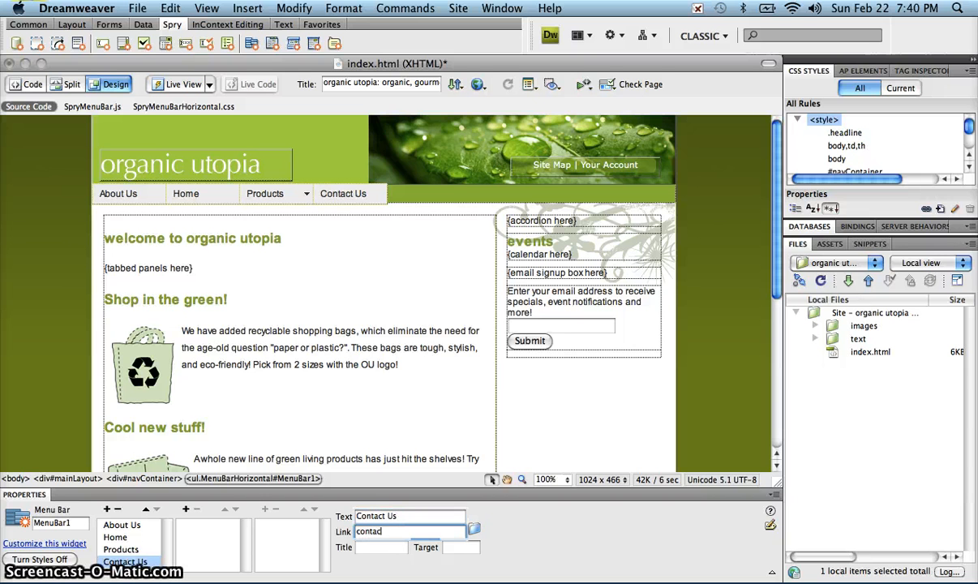
pyautogui.write('act.html')
pyautogui.press('Return')
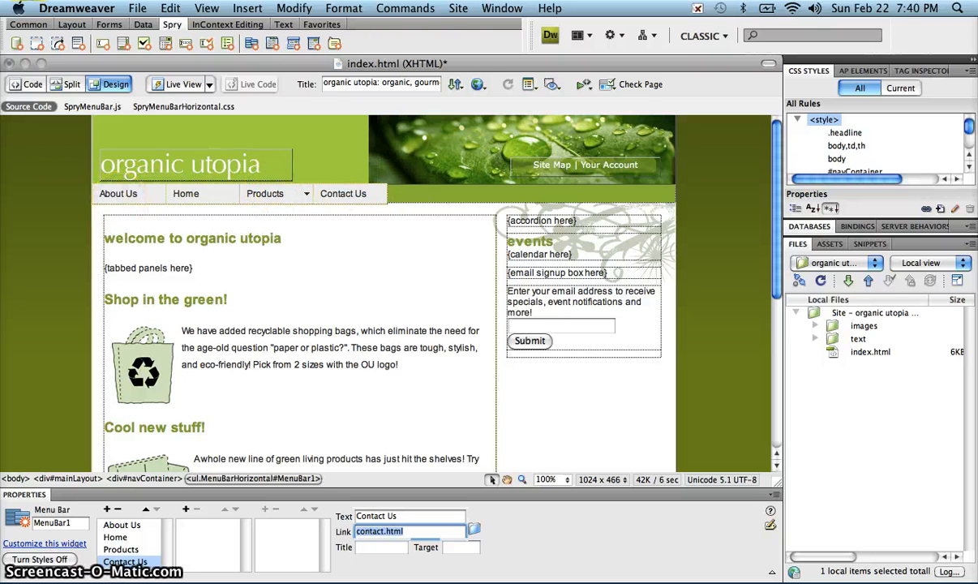
# Reorder the top-level menu items so Home comes first and About Us follows Products
pyautogui.click(130, 539)
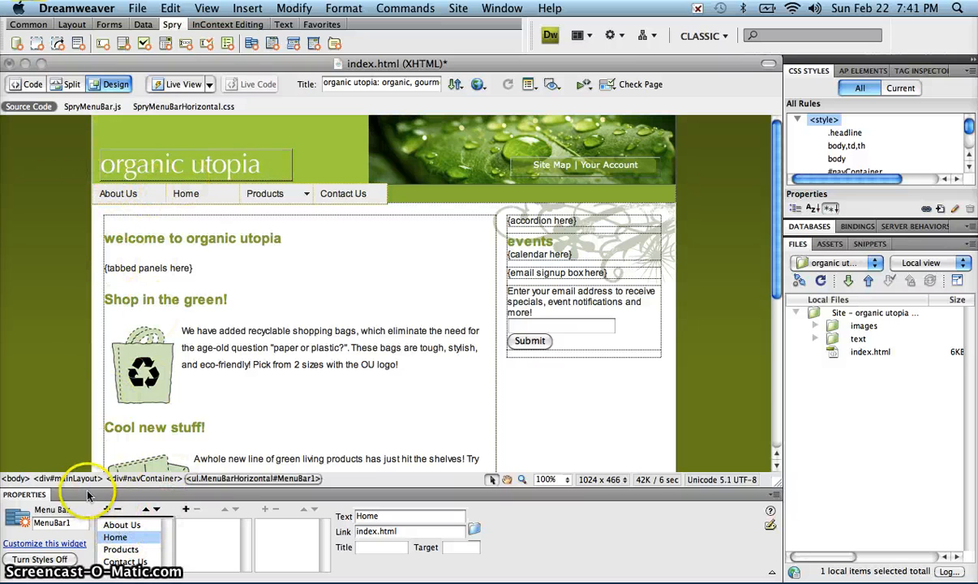
pyautogui.click(146, 509)
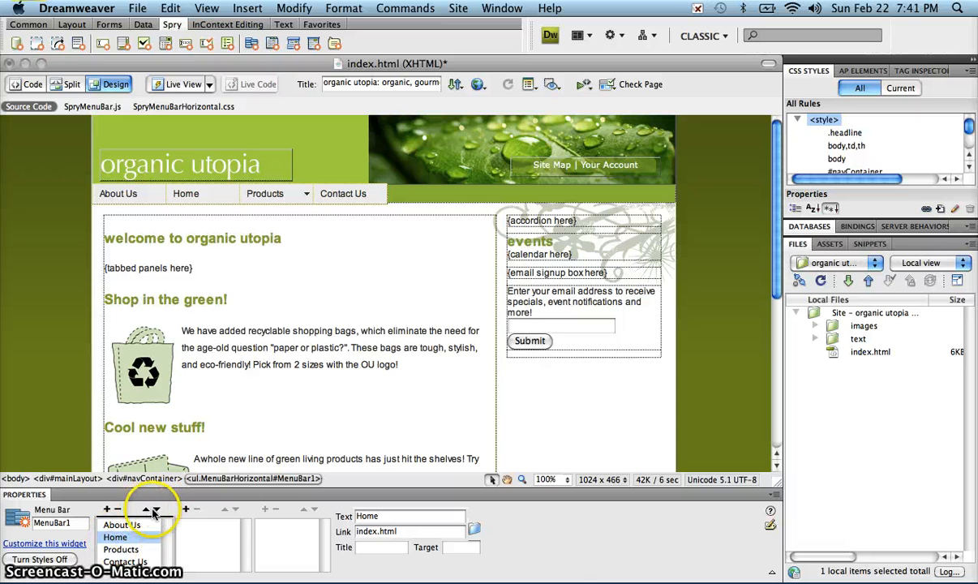
pyautogui.click(118, 525)
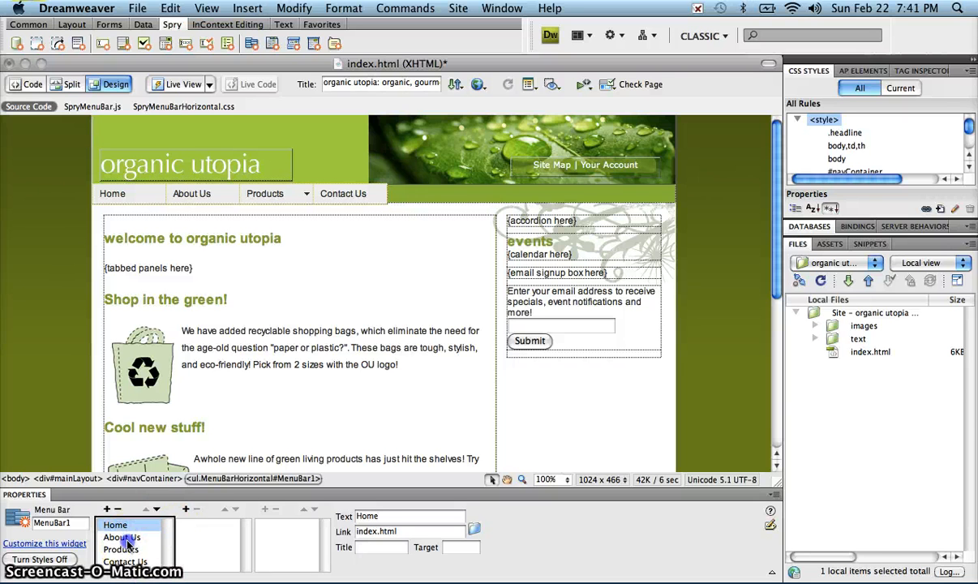
pyautogui.click(121, 537)
pyautogui.click(157, 510)
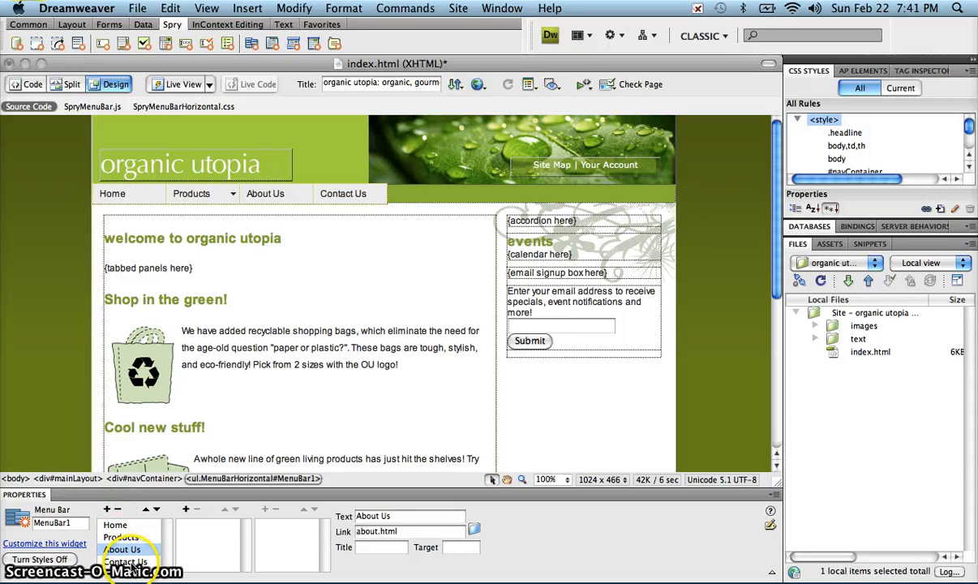
pyautogui.click(124, 537)
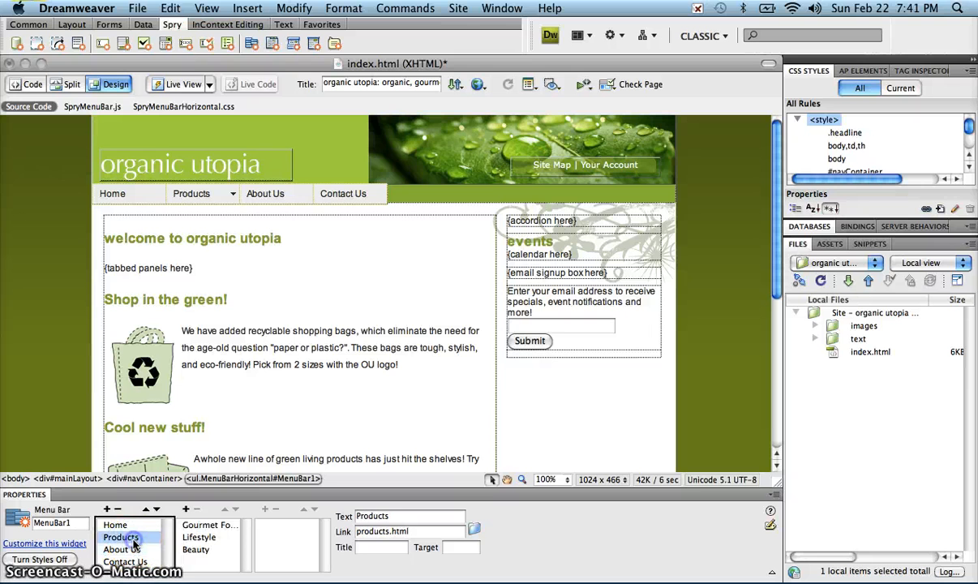
pyautogui.click(213, 526)
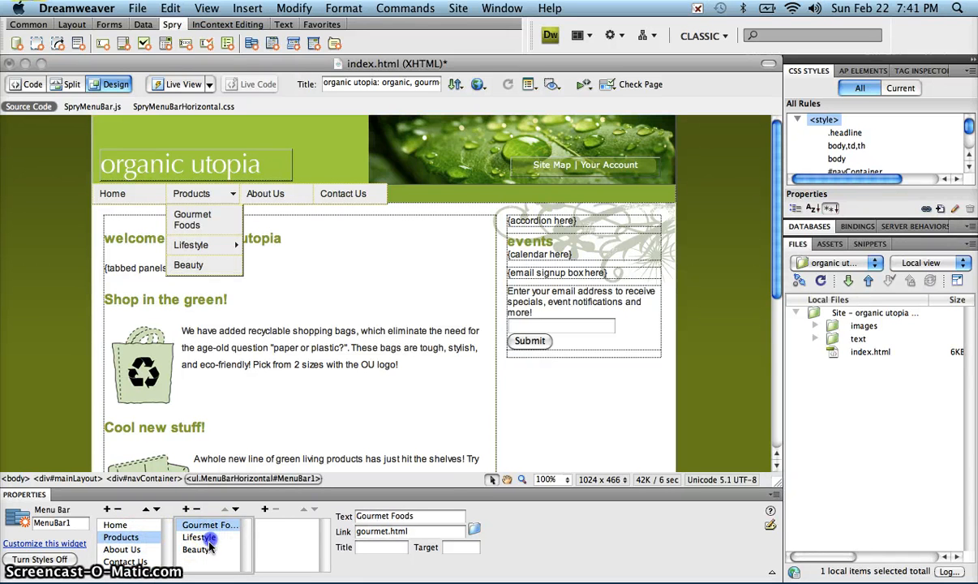
pyautogui.click(203, 538)
pyautogui.click(199, 549)
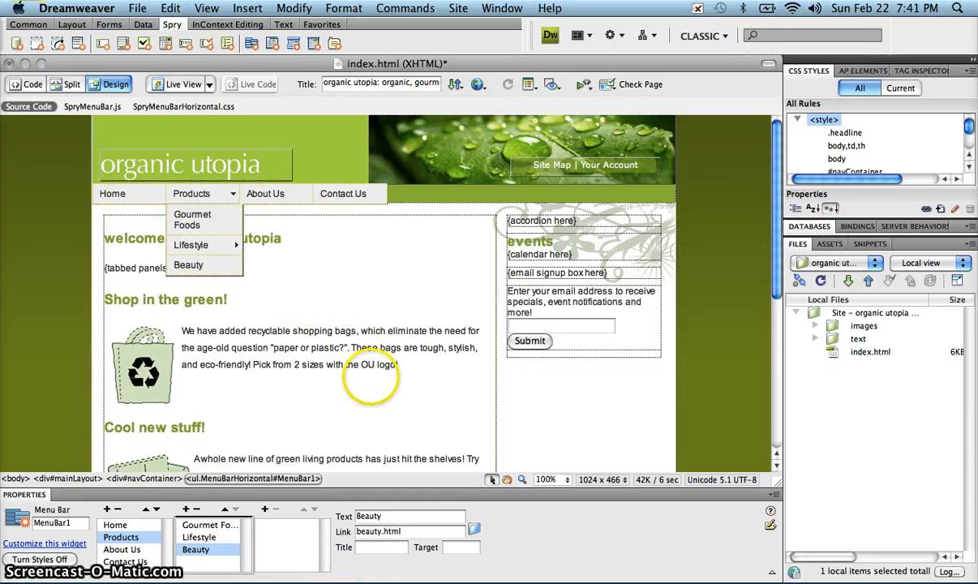
# Deselect the menu bar, save index.html and accept copying the dependent Spry files to the local site
pyautogui.click(375, 366)
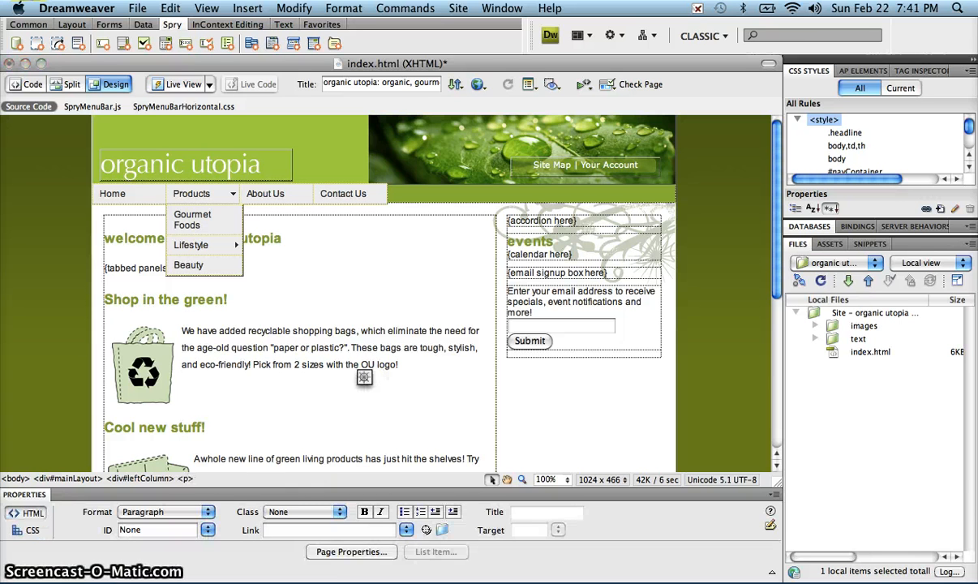
pyautogui.press('super+s')
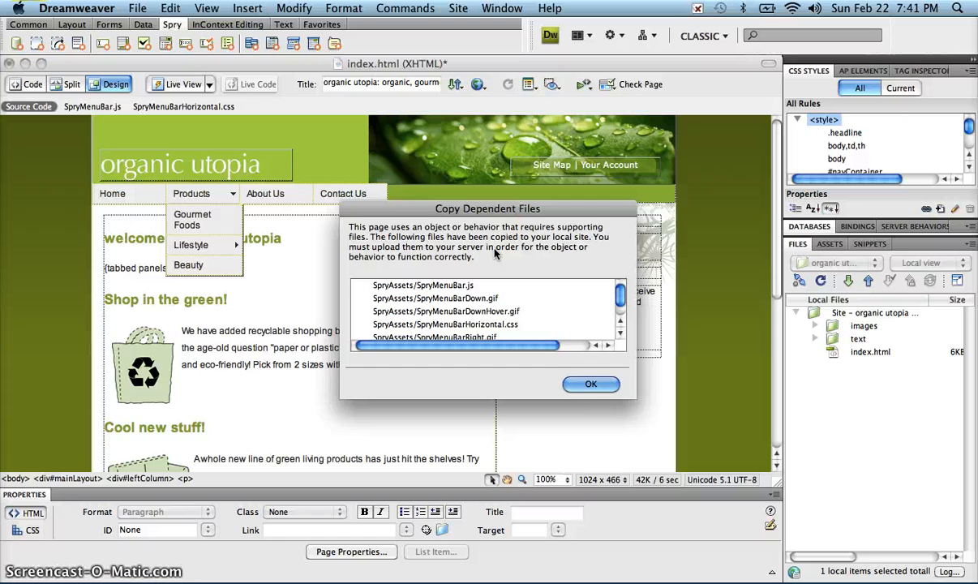
pyautogui.click(591, 385)
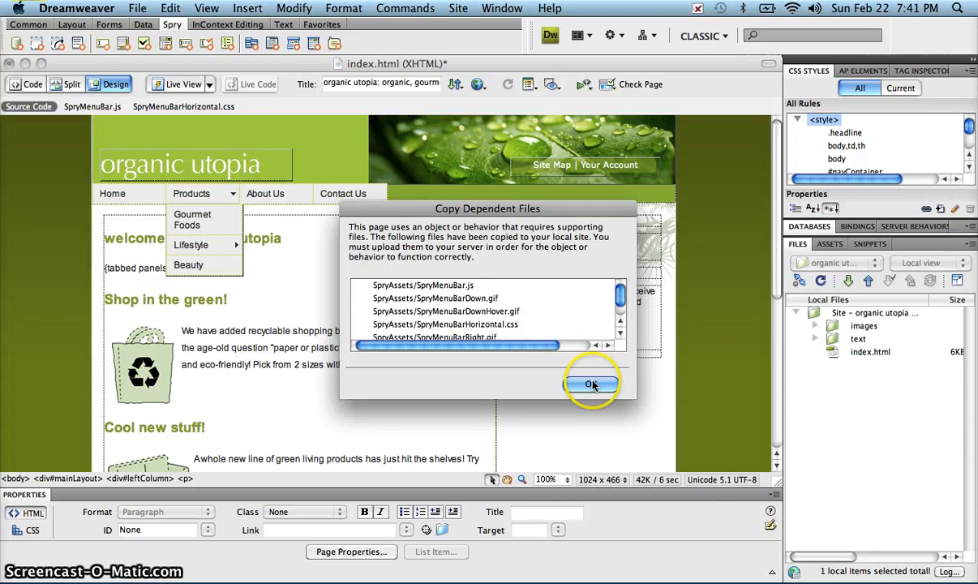
pyautogui.click(593, 385)
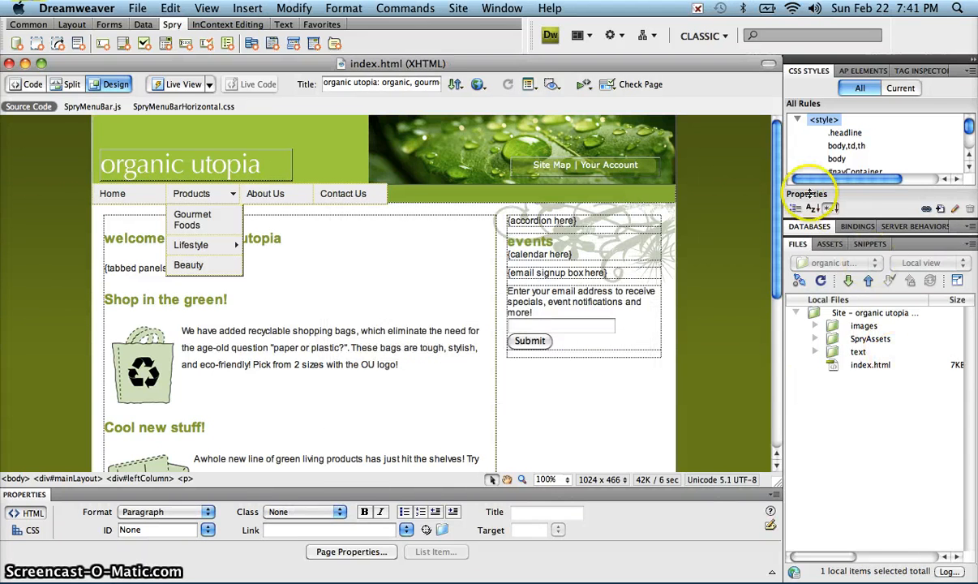
# Enlarge the CSS styles area, collapse the <style> rules and expand the SpryMenuBarHorizontal.css rules
pyautogui.click(798, 245)
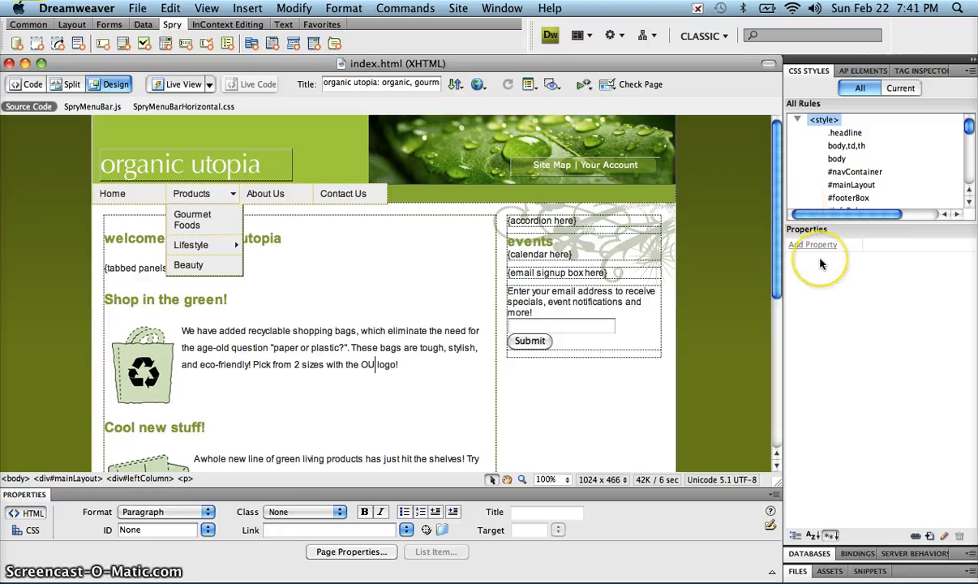
pyautogui.click(797, 120)
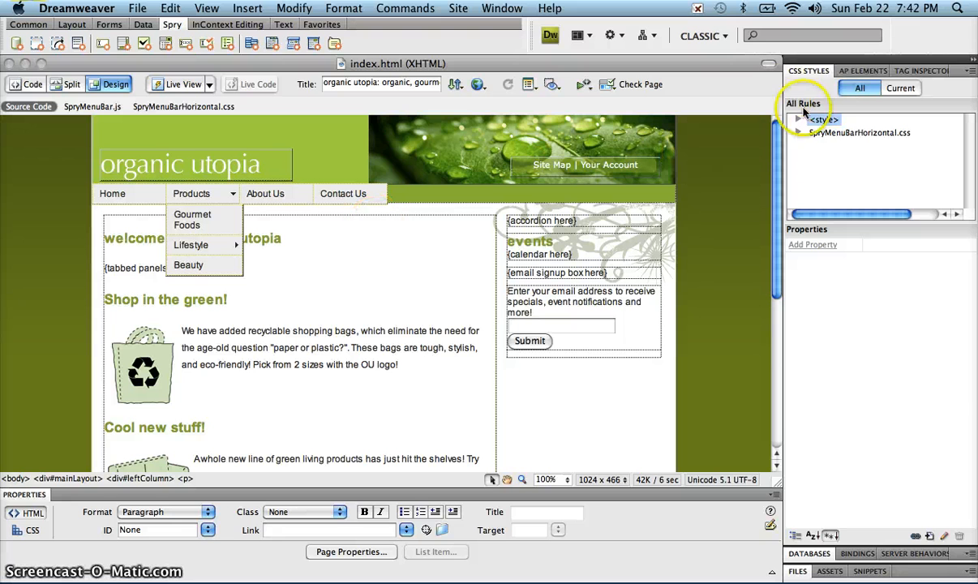
pyautogui.click(798, 132)
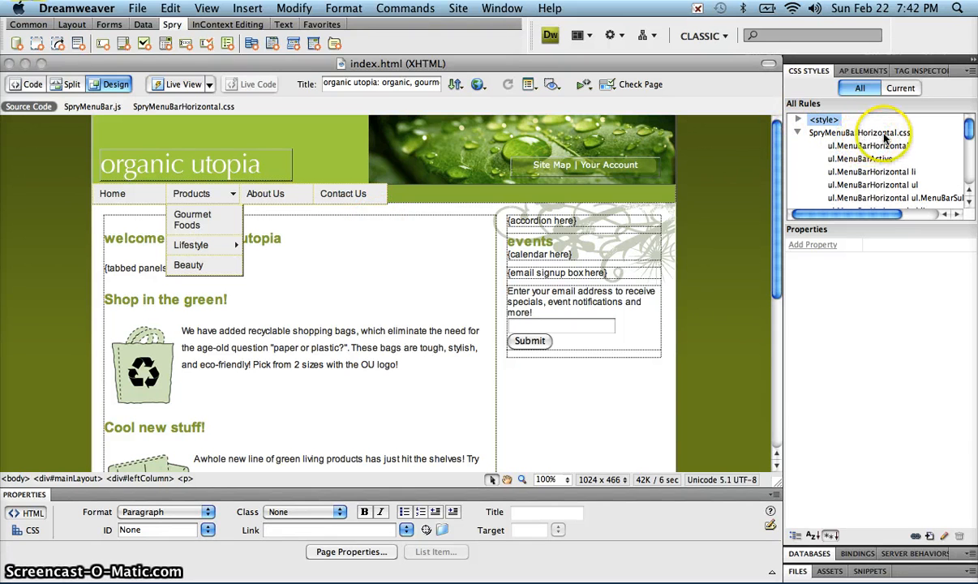
pyautogui.moveTo(969, 120)
pyautogui.mouseDown()
pyautogui.moveTo(970, 168)
pyautogui.moveTo(971, 126)
pyautogui.moveTo(974, 168)
pyautogui.moveTo(971, 134)
pyautogui.mouseUp()
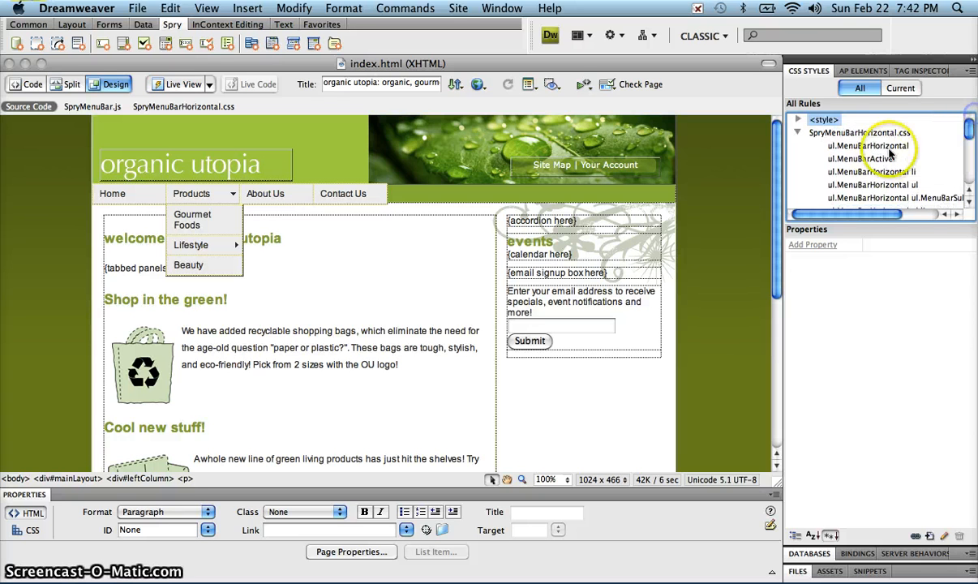
# Examine the properties of the SpryMenuBarHorizontal.css rules one by one, from ul.MenuBarHorizontal down to the submenu arrow hover rule
pyautogui.click(867, 146)
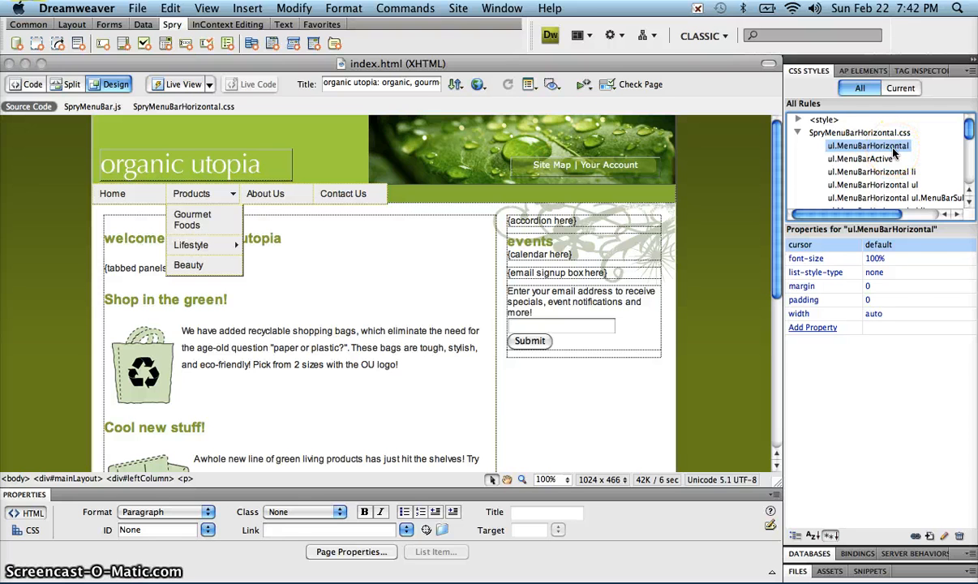
pyautogui.press('Down')
pyautogui.press('Down')
pyautogui.press('Down')
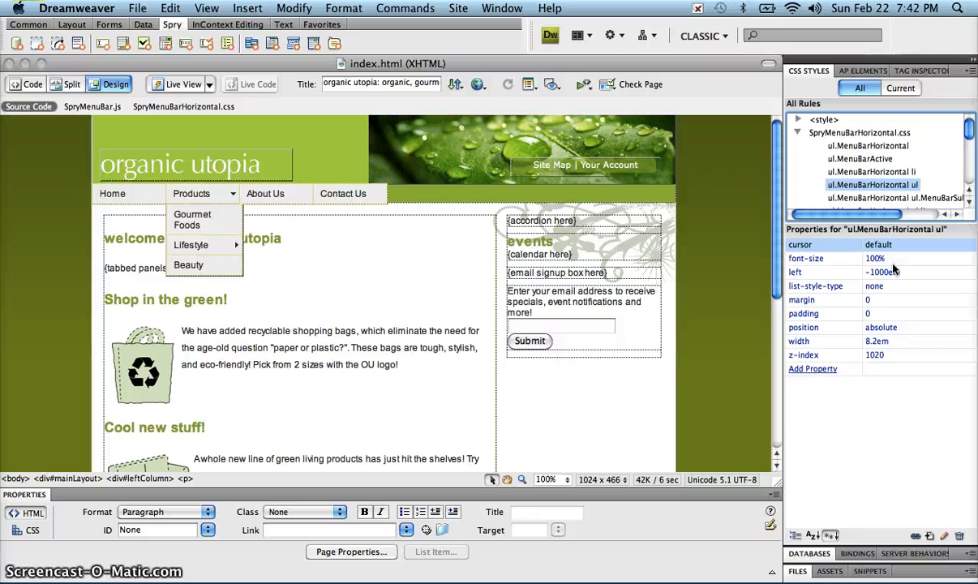
pyautogui.press('Down')
pyautogui.press('Down')
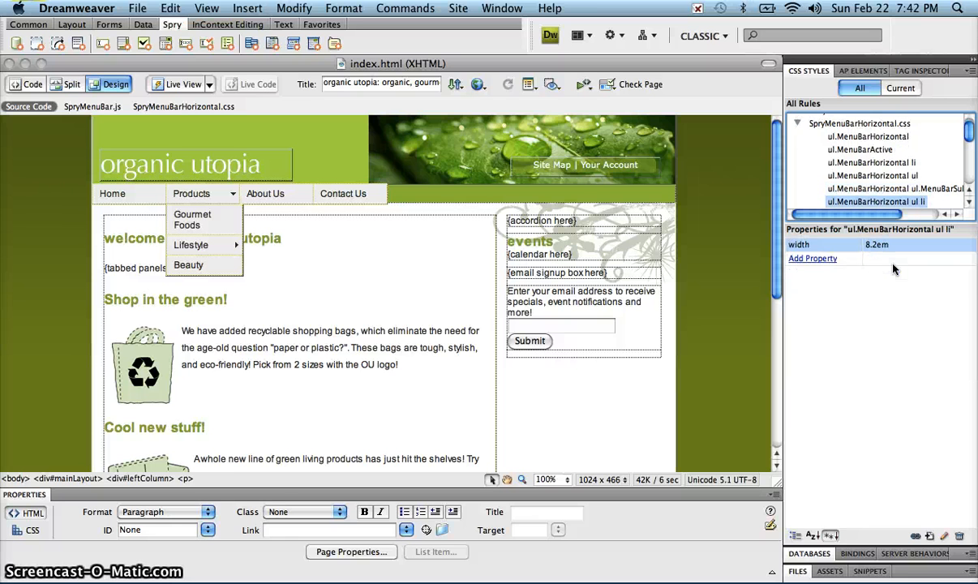
pyautogui.press('Down')
pyautogui.press('Down')
pyautogui.press('Down')
pyautogui.press('Down')
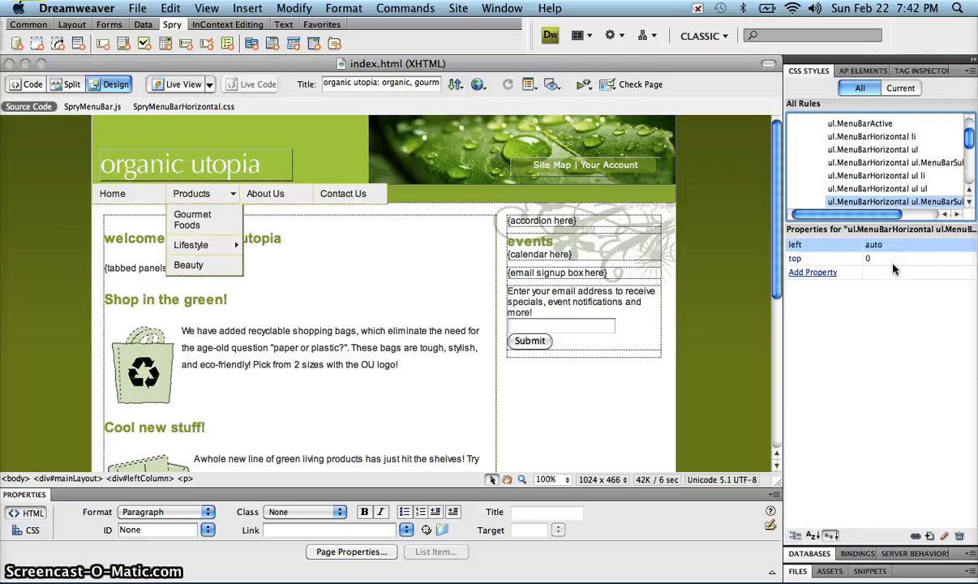
pyautogui.press('Down')
pyautogui.press('Down')
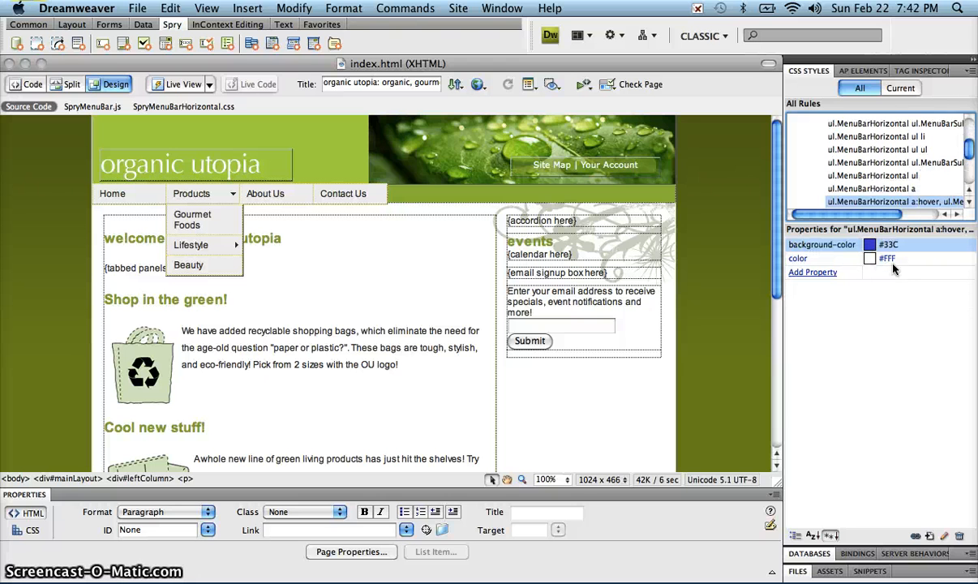
pyautogui.press('Down')
pyautogui.press('Down')
pyautogui.press('Down')
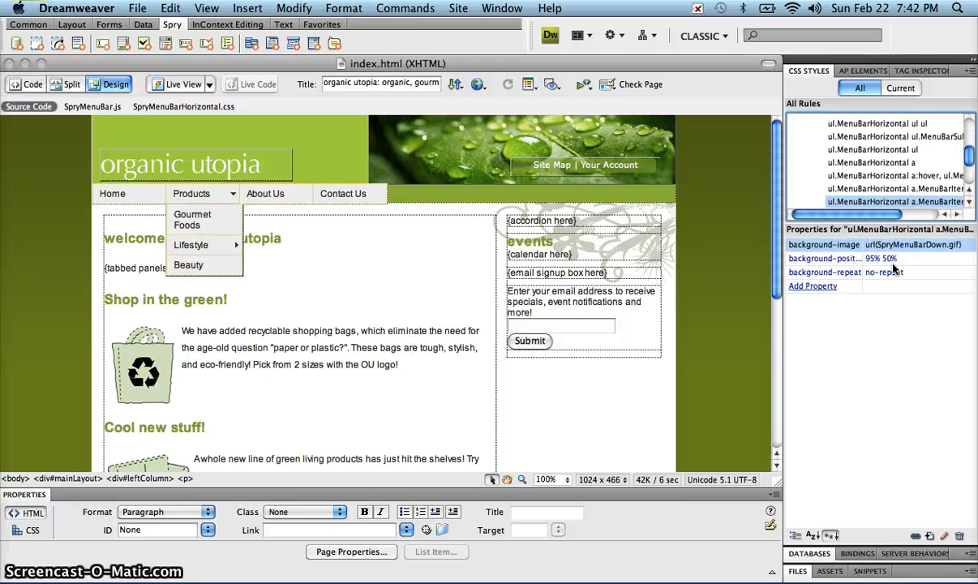
pyautogui.press('Down')
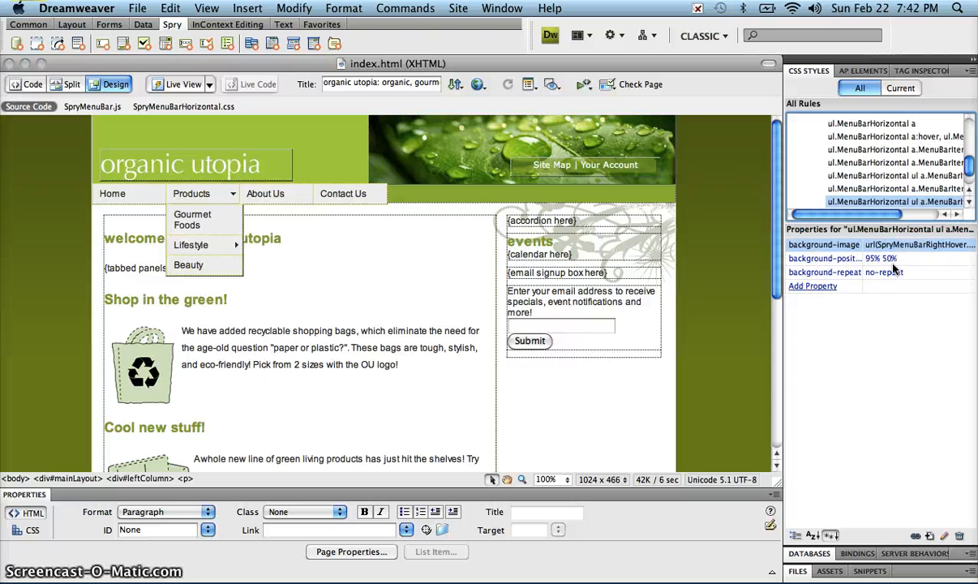
# Add a font-family property with the value Verdana, Geneva, sans-serif to the ul.MenuBarHorizontal rule
pyautogui.moveTo(969, 162); pyautogui.dragTo(974, 138)
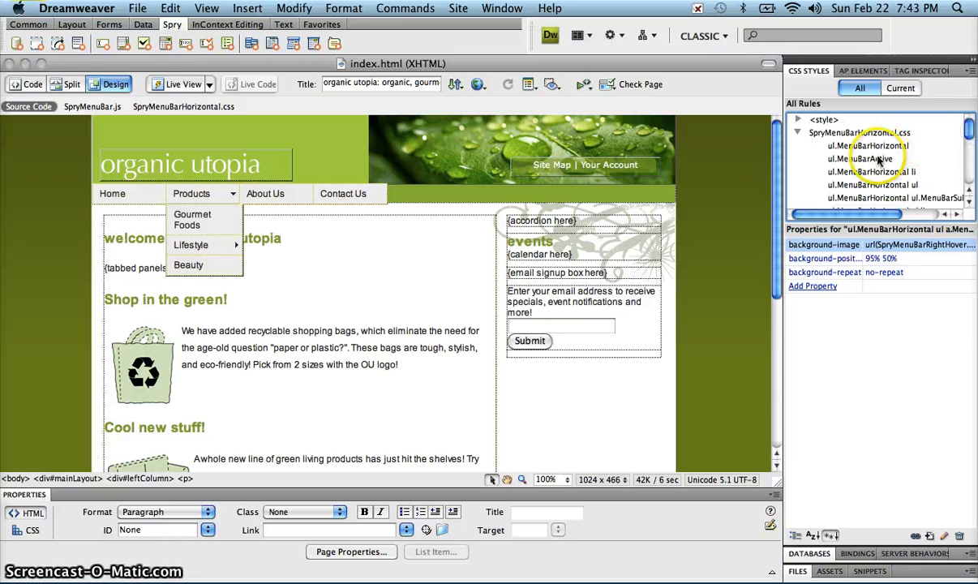
pyautogui.click(878, 146)
pyautogui.click(879, 147)
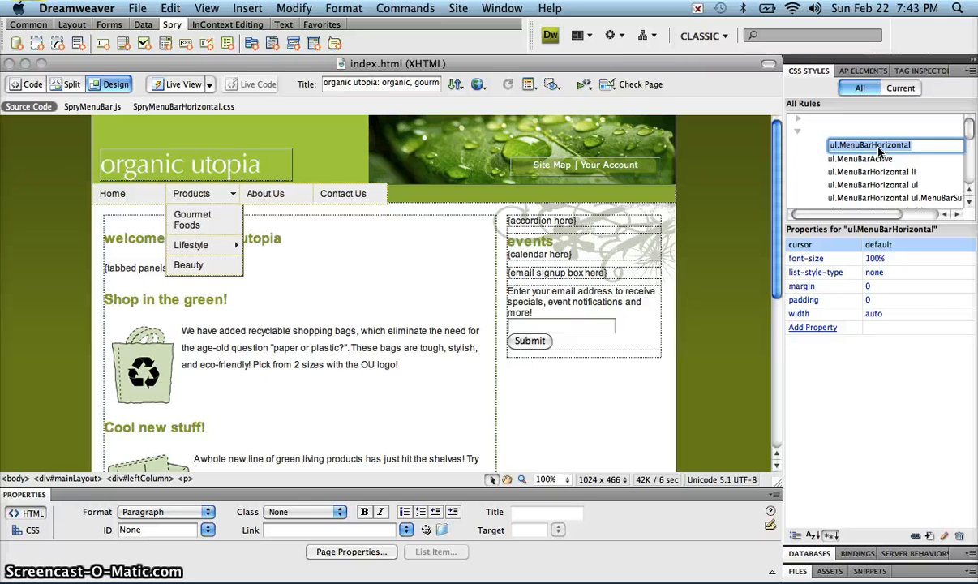
pyautogui.click(932, 153)
pyautogui.click(875, 149)
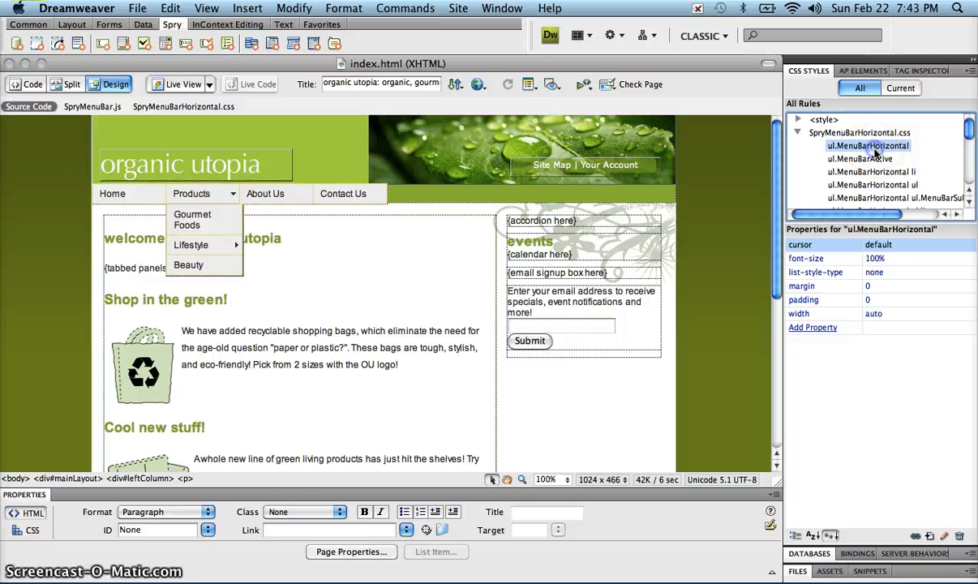
pyautogui.click(840, 147)
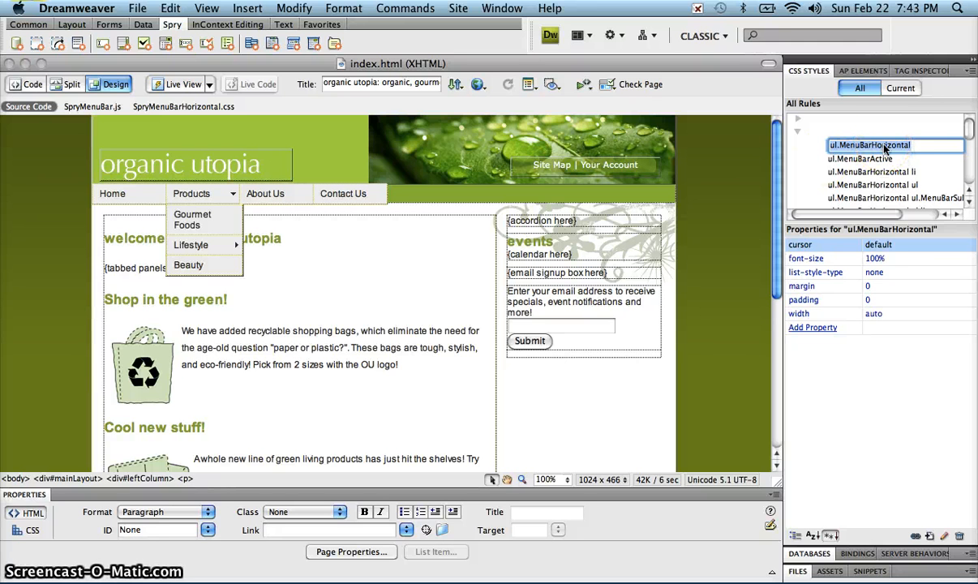
pyautogui.click(835, 329)
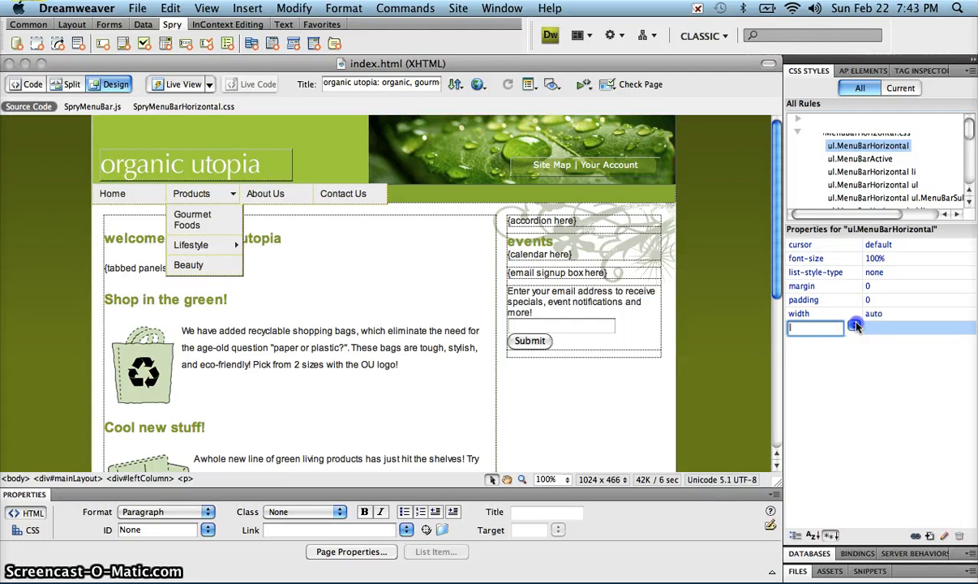
pyautogui.click(854, 326)
pyautogui.press('f')
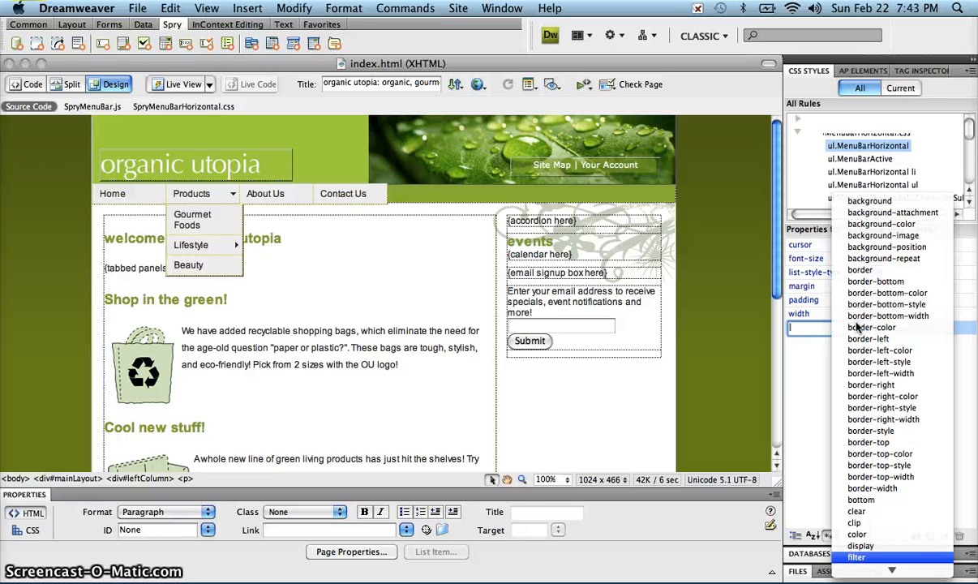
pyautogui.press('o')
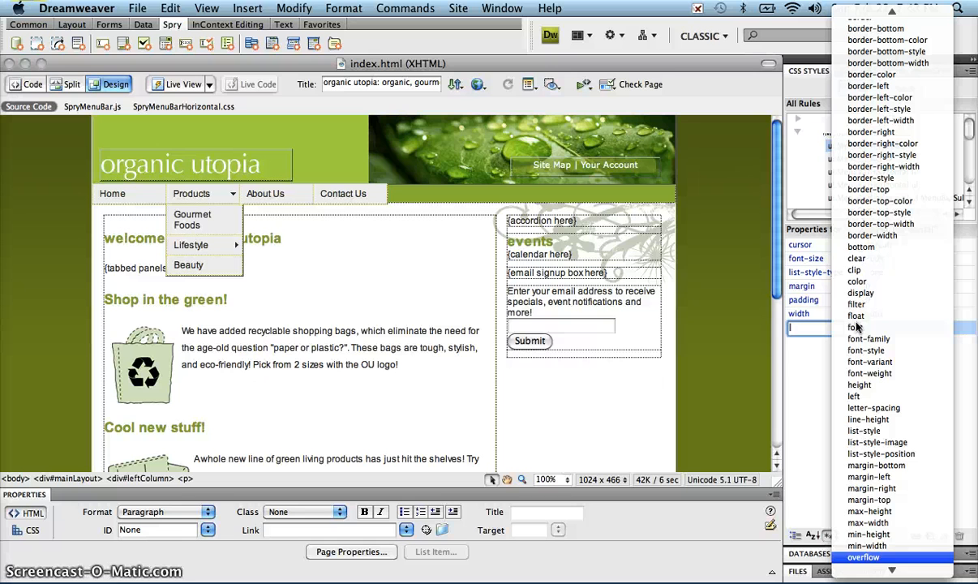
pyautogui.press('f')
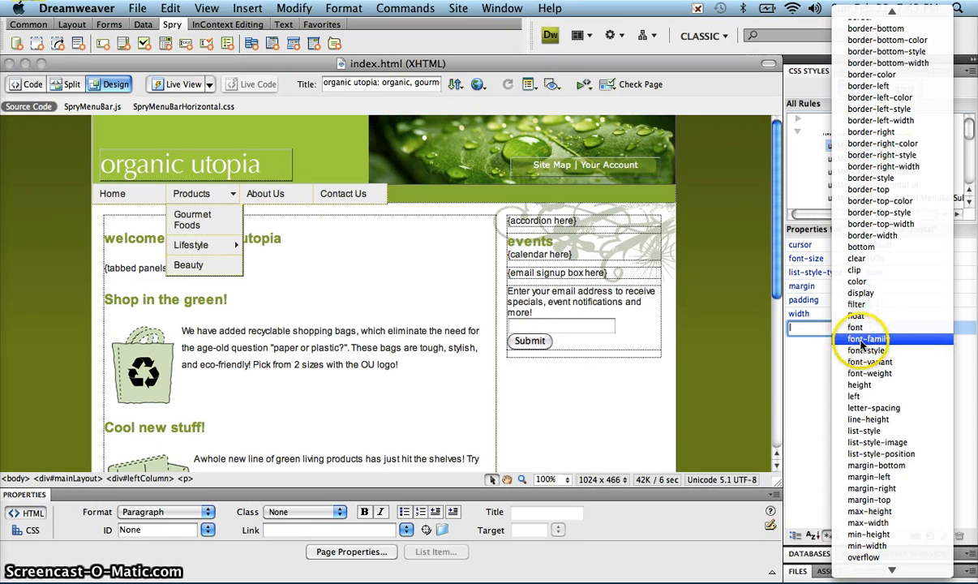
pyautogui.click(863, 339)
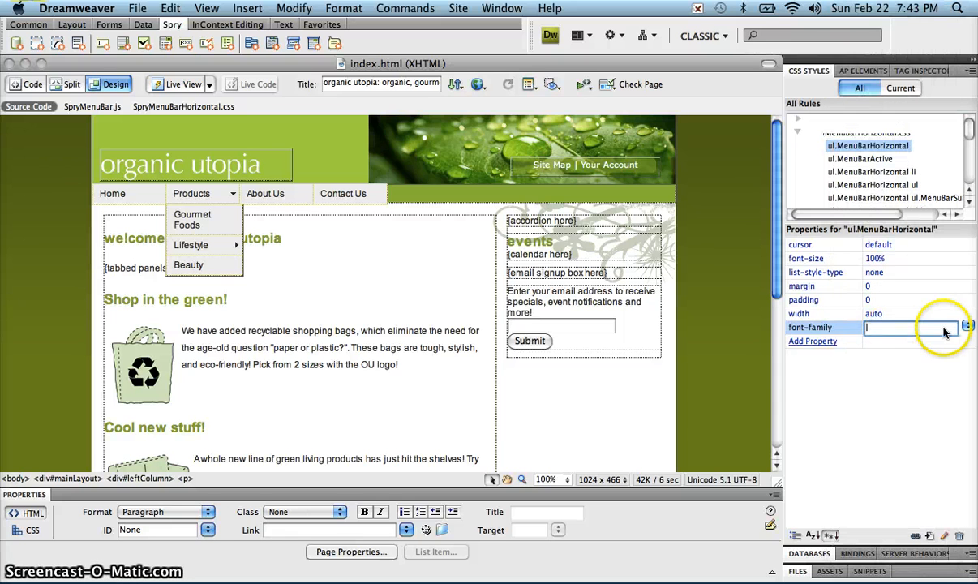
pyautogui.click(967, 326)
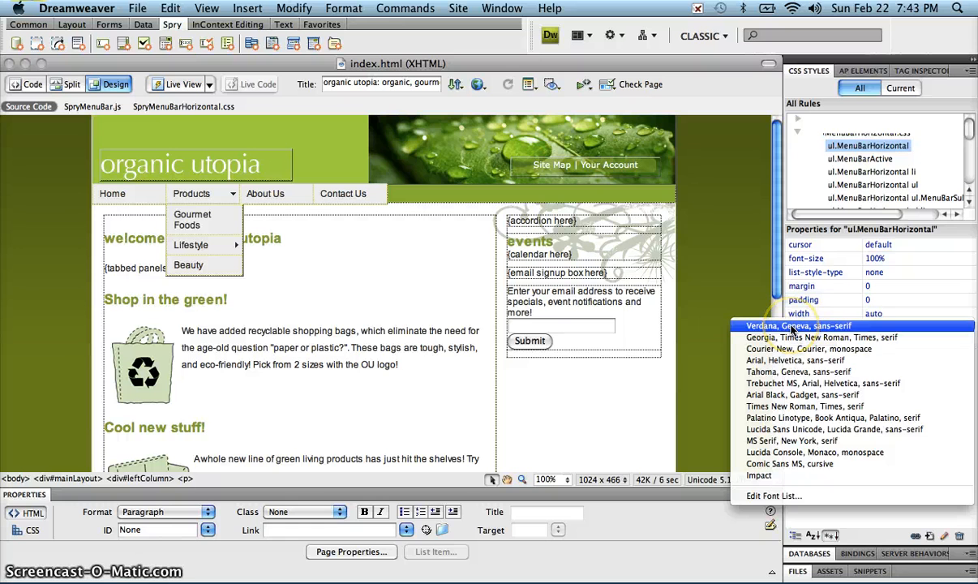
pyautogui.click(809, 327)
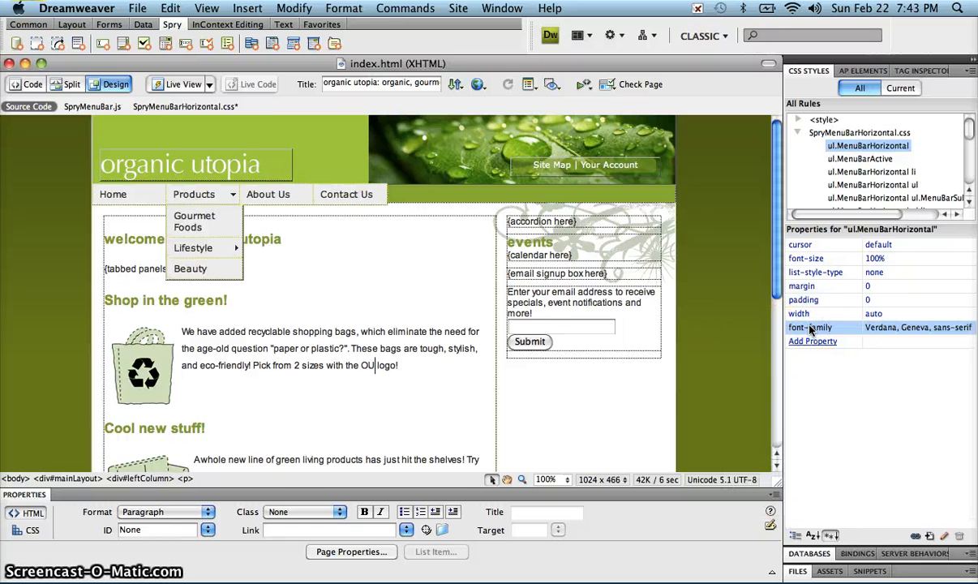
pyautogui.click(811, 328)
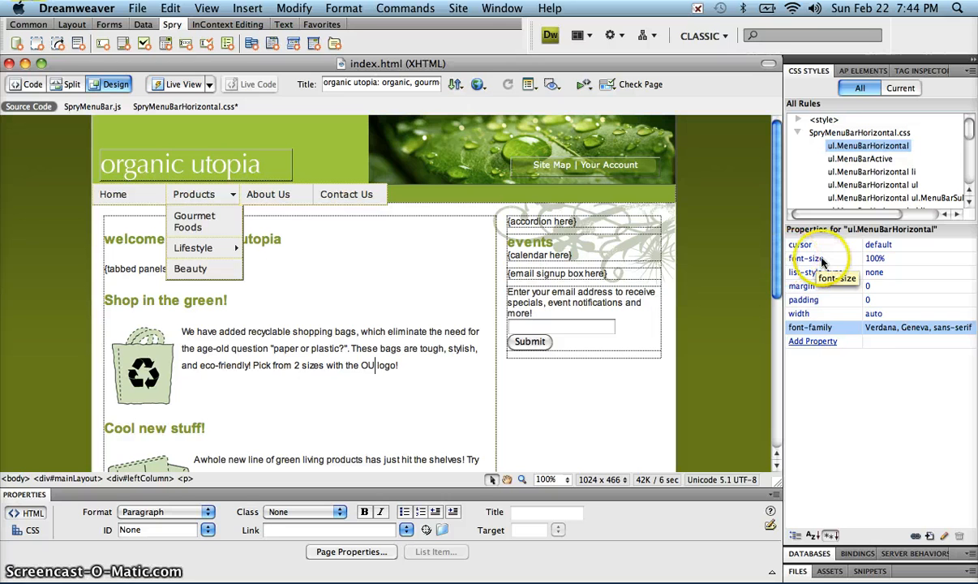
# Set the font-size of the ul.MenuBarHorizontal rule to 11 px
pyautogui.click(851, 258)
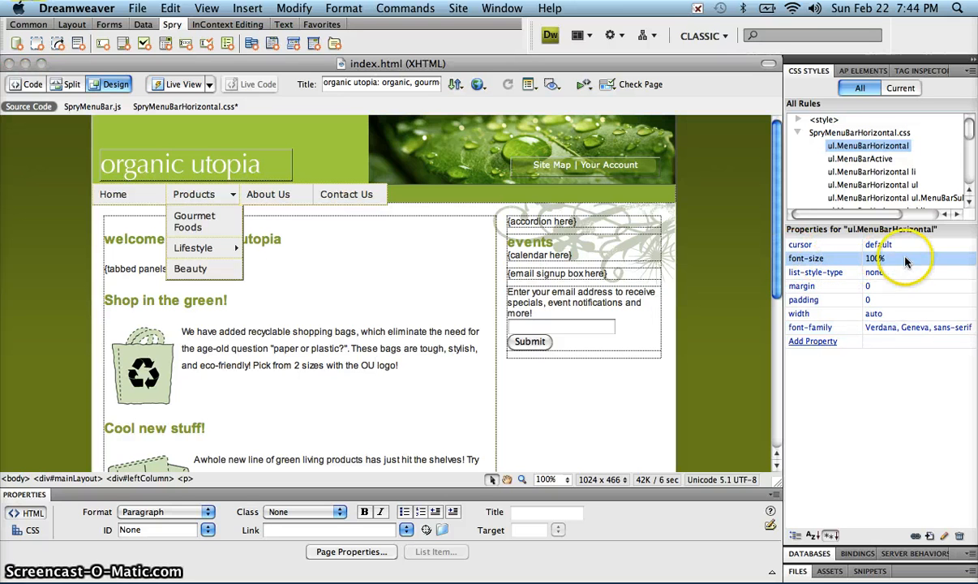
pyautogui.click(908, 260)
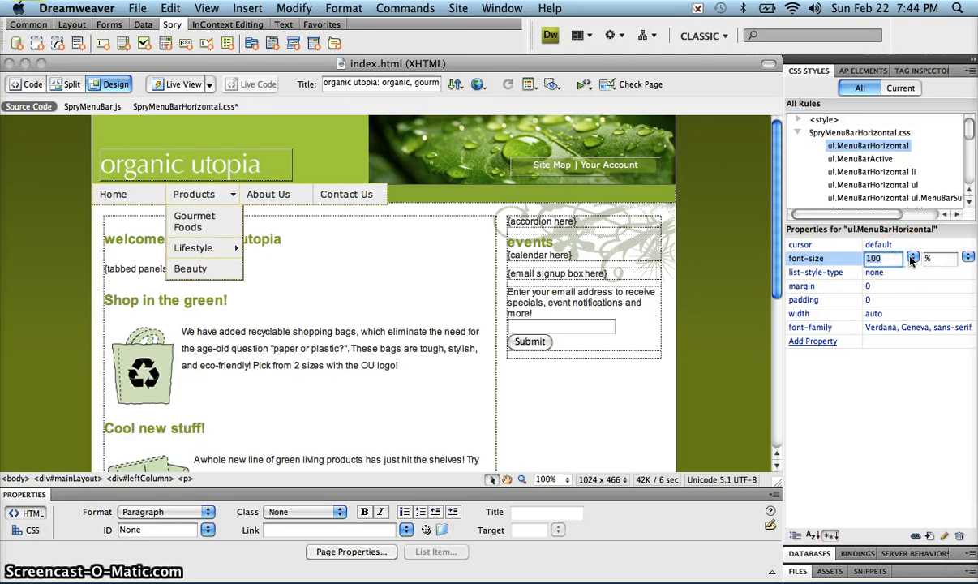
pyautogui.write('11')
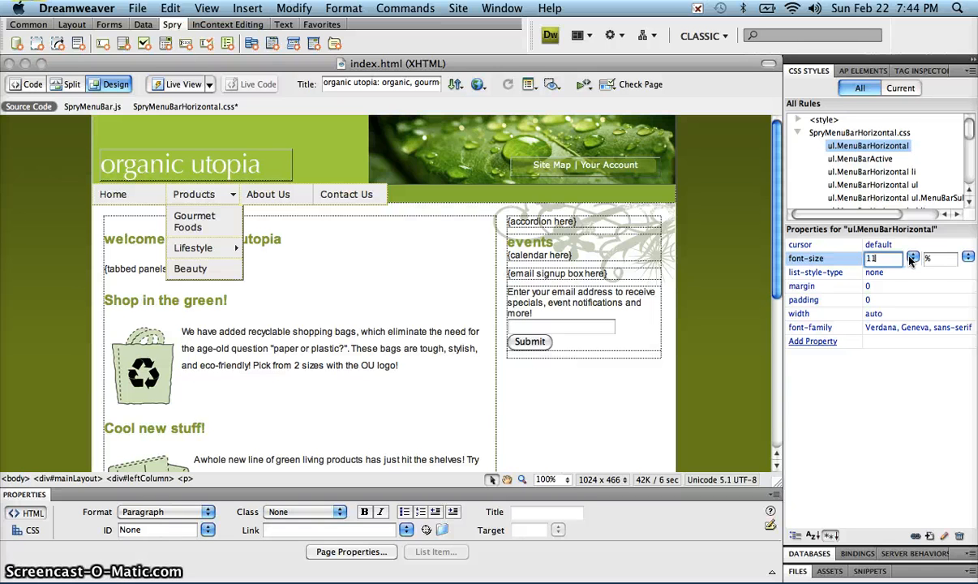
pyautogui.click(940, 258)
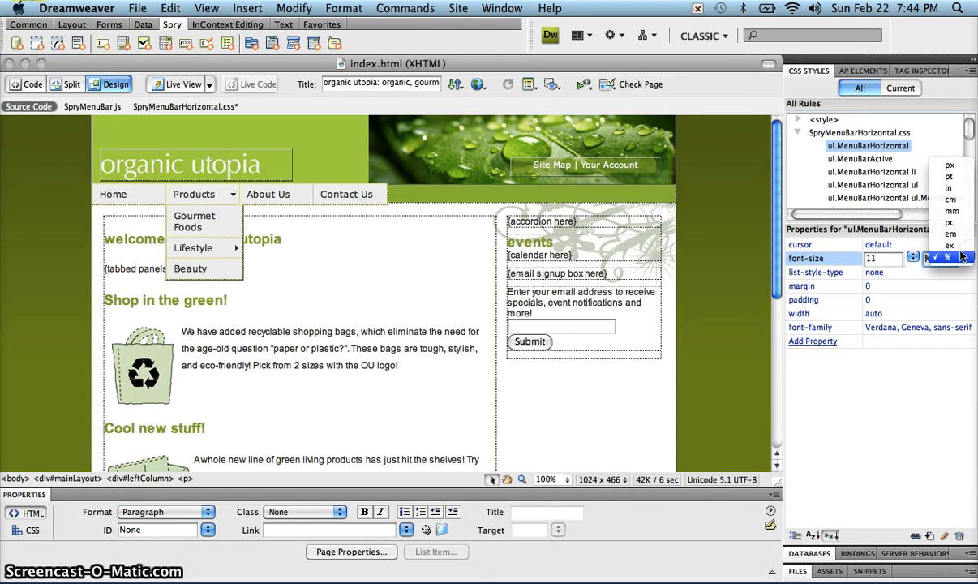
pyautogui.click(953, 166)
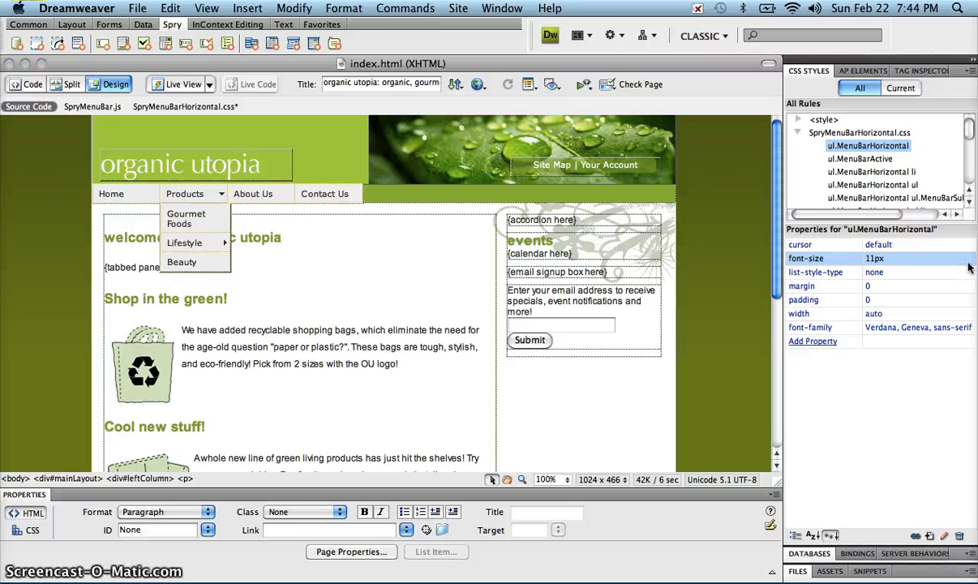
# Set the background-color of the ul.MenuBarHorizontal a rule to #88b036
pyautogui.click(897, 158)
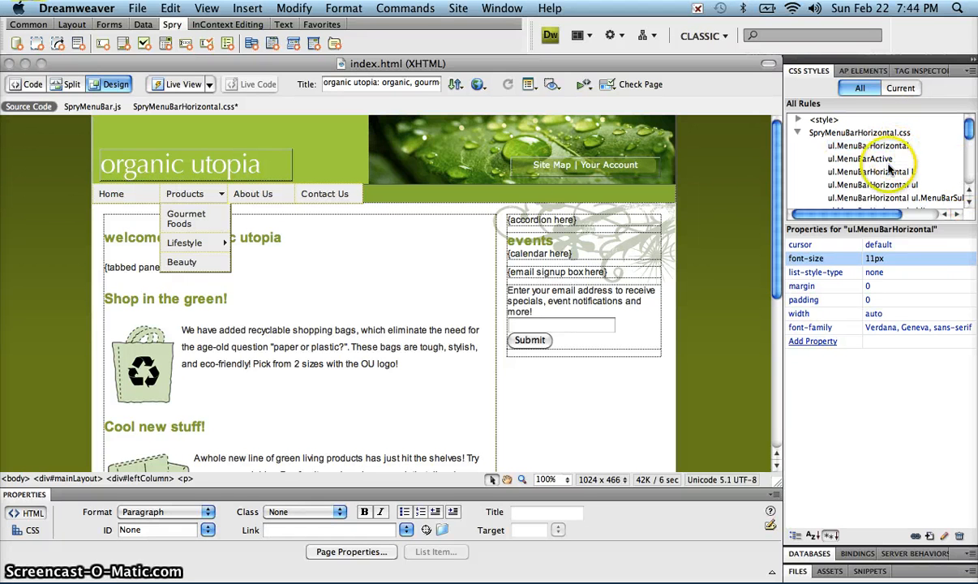
pyautogui.click(880, 161)
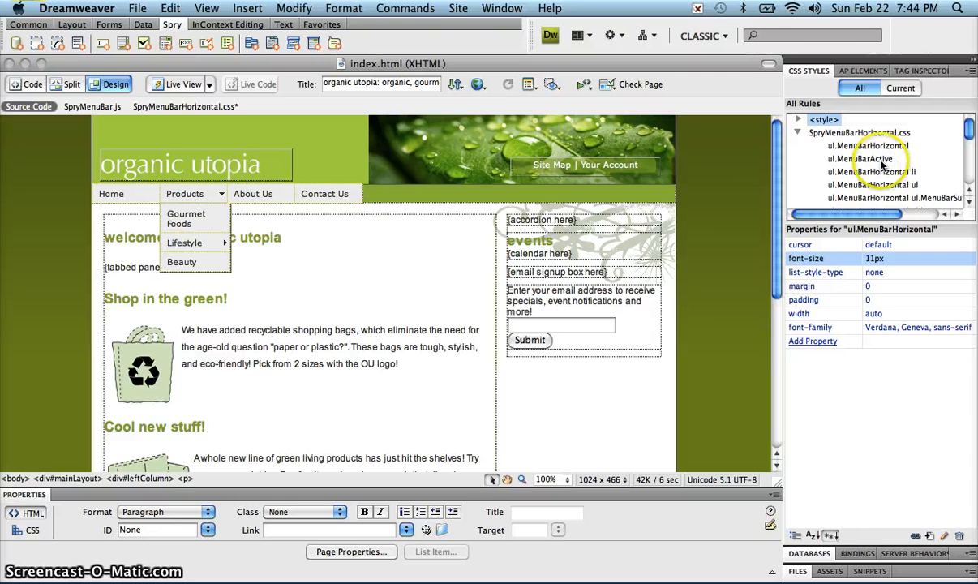
pyautogui.press('Down')
pyautogui.press('Down')
pyautogui.press('Down')
pyautogui.press('Down')
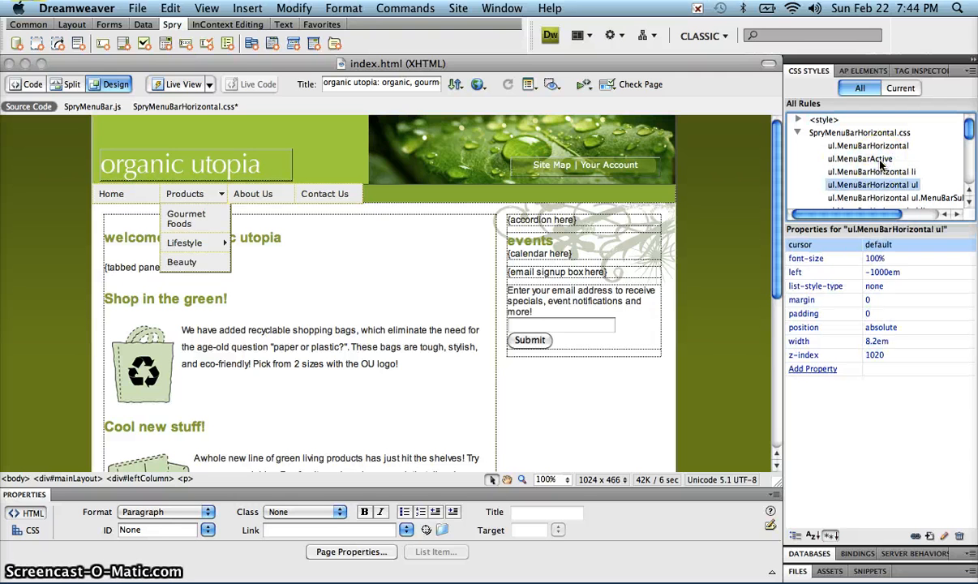
pyautogui.press('Down')
pyautogui.press('Down')
pyautogui.press('Down')
pyautogui.press('Down')
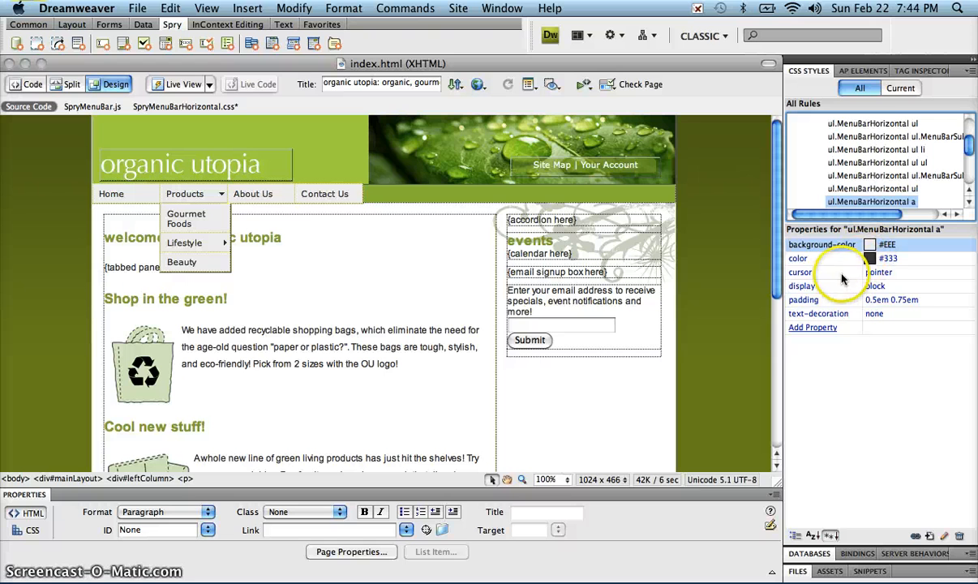
pyautogui.click(900, 246)
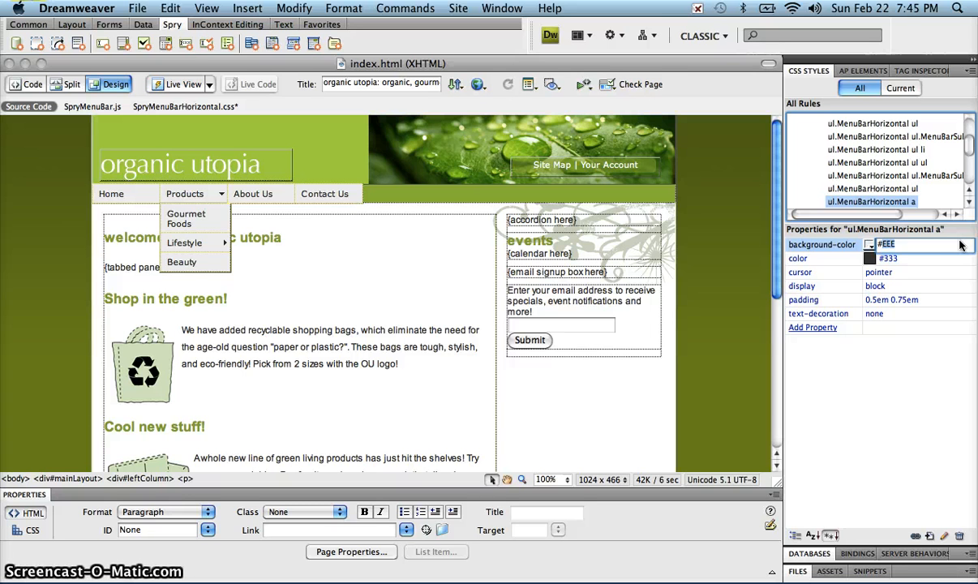
pyautogui.write('b')
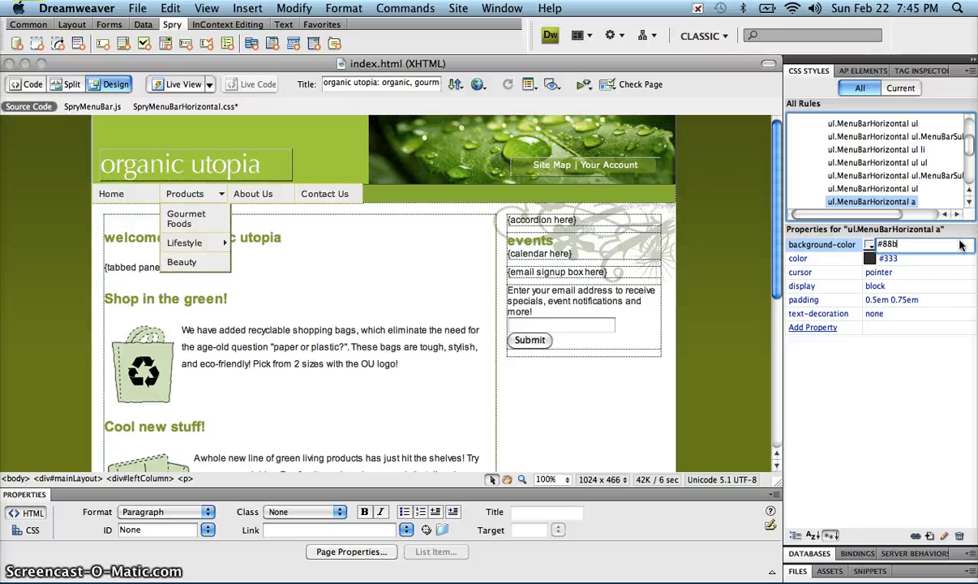
pyautogui.write('036')
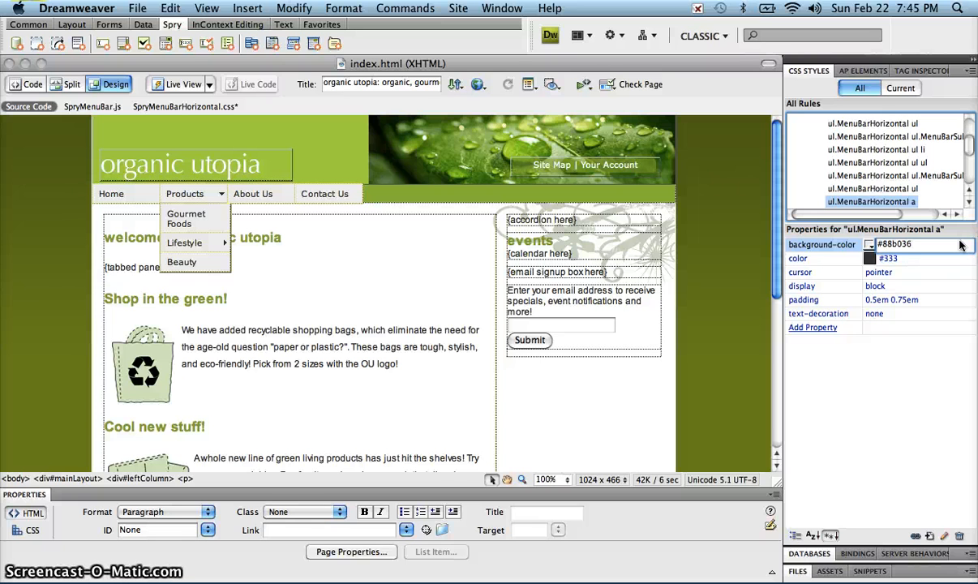
pyautogui.press('Return')
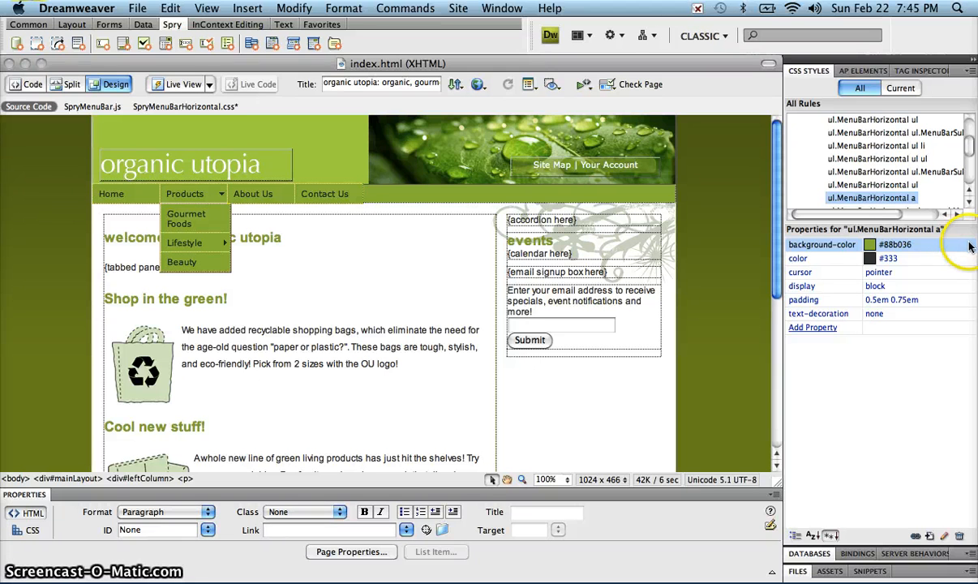
# Set the text color of the ul.MenuBarHorizontal a rule to #fff
pyautogui.click(892, 259)
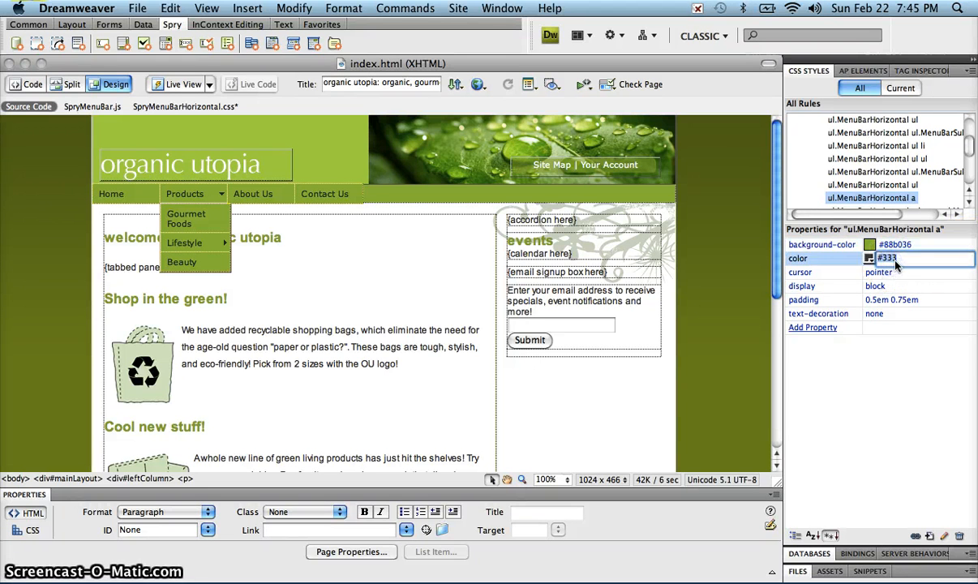
pyautogui.doubleClick(895, 264)
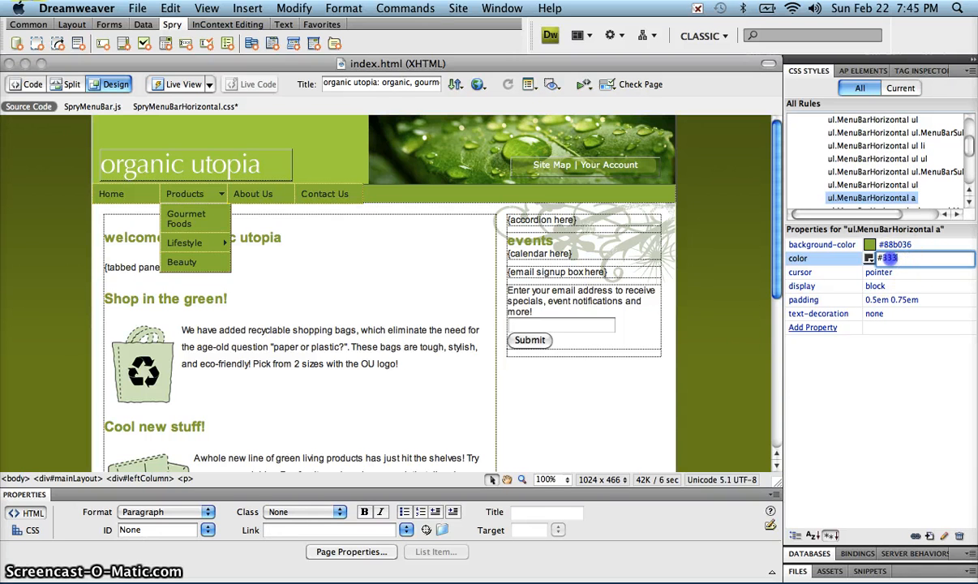
pyautogui.moveTo(890, 258); pyautogui.dragTo(883, 258)
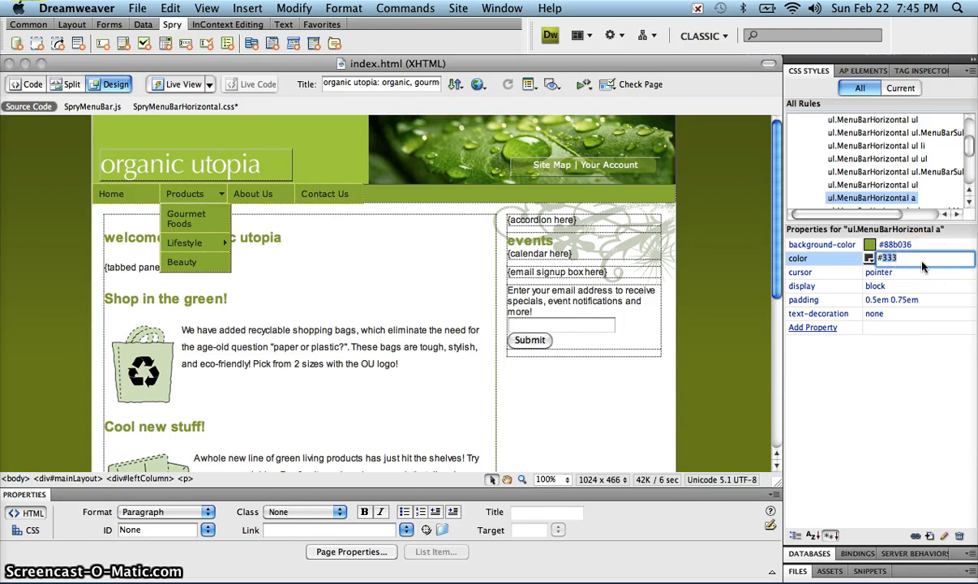
pyautogui.write('fff')
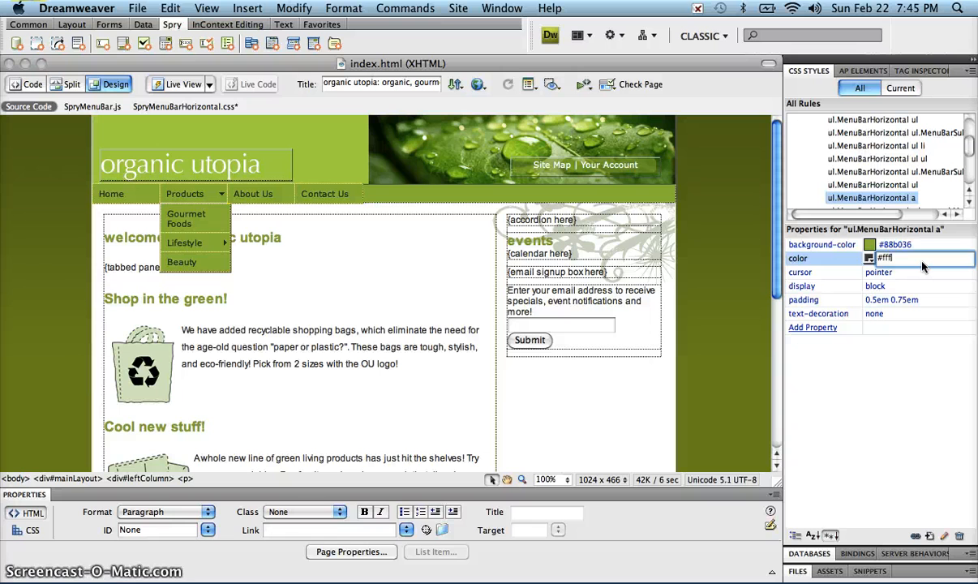
pyautogui.press('Return')
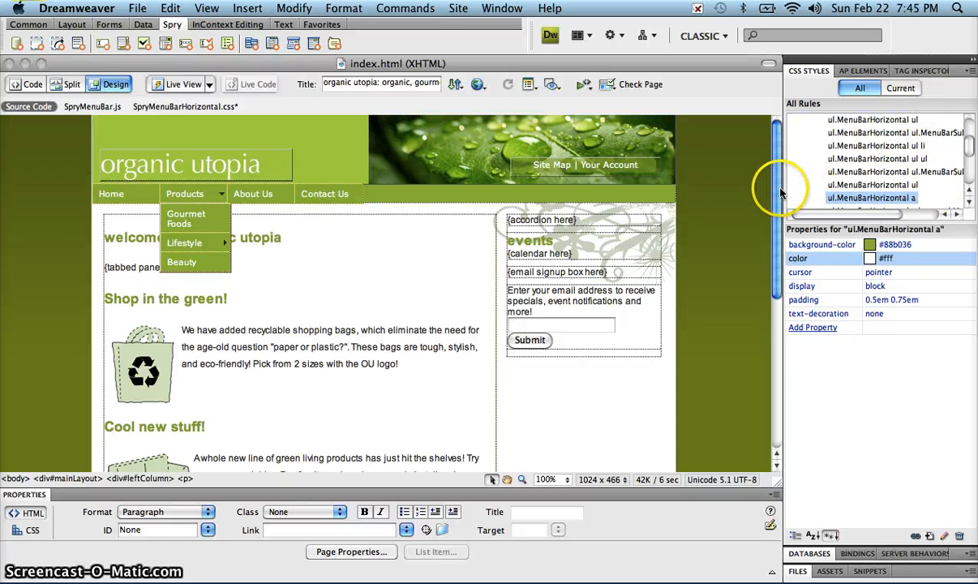
# Set the background-color of the ul.MenuBarHorizontal a.MenuBarItemHover rule to #9fcc41
pyautogui.moveTo(777, 186); pyautogui.dragTo(568, 188)
pyautogui.moveTo(972, 145); pyautogui.dragTo(972, 174)
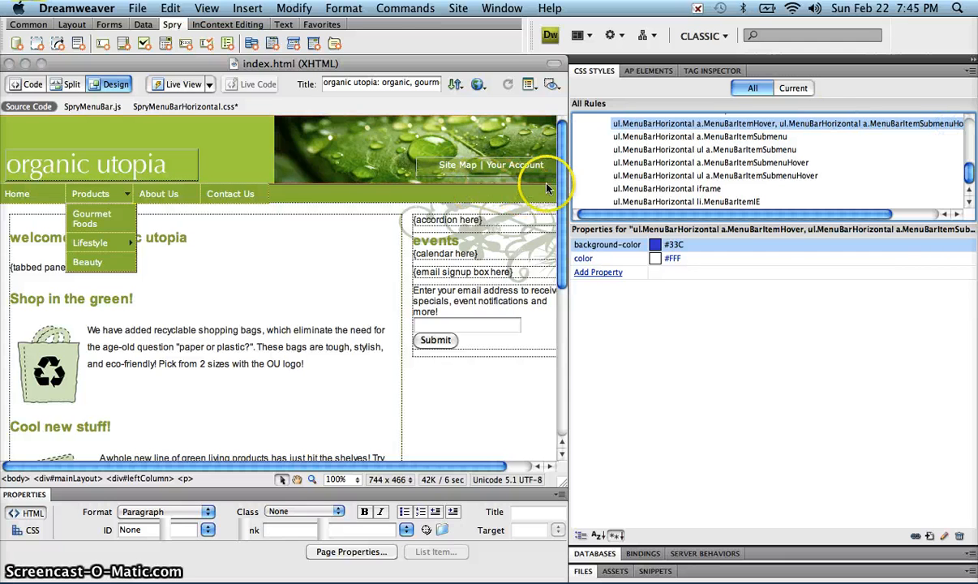
pyautogui.moveTo(569, 182); pyautogui.dragTo(790, 182)
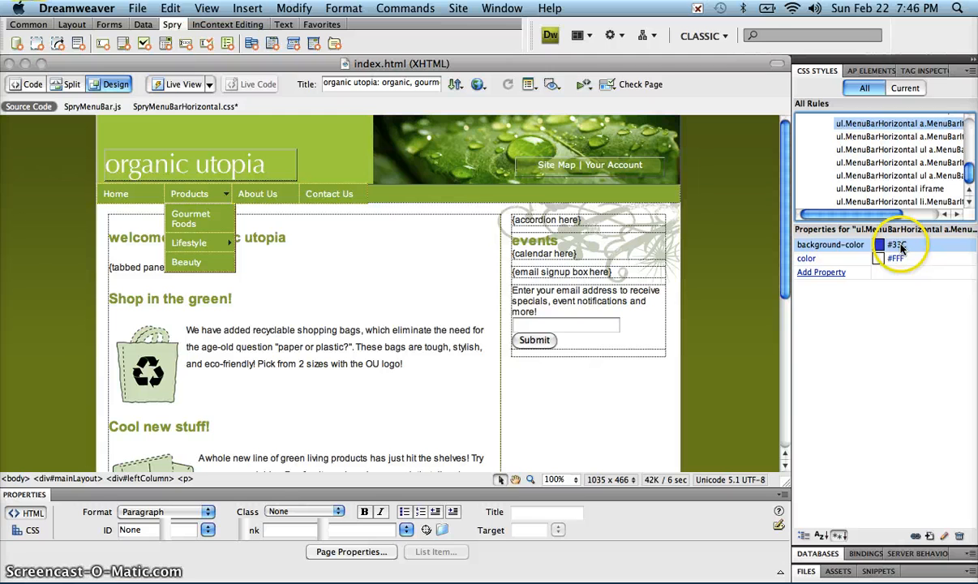
pyautogui.click(903, 246)
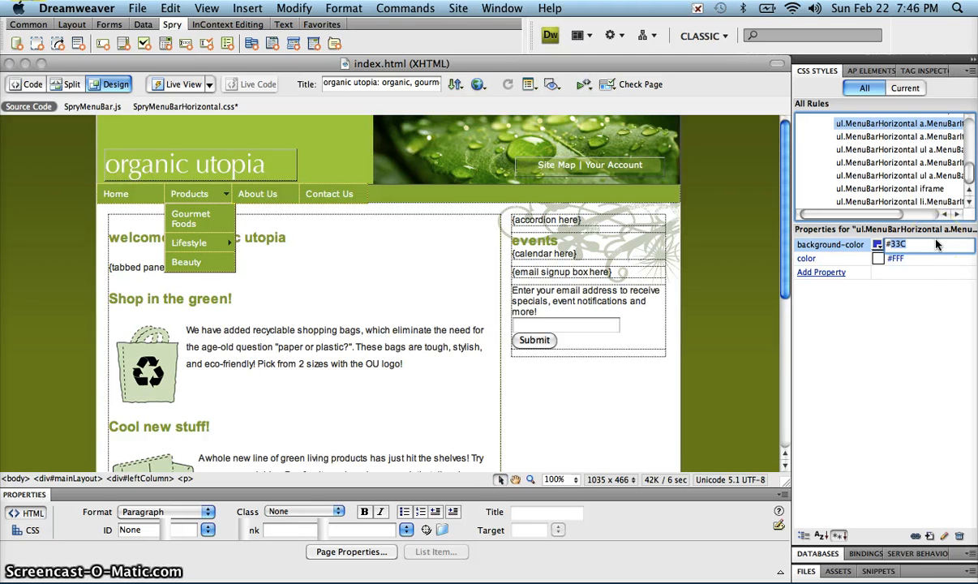
pyautogui.write('#9fd')
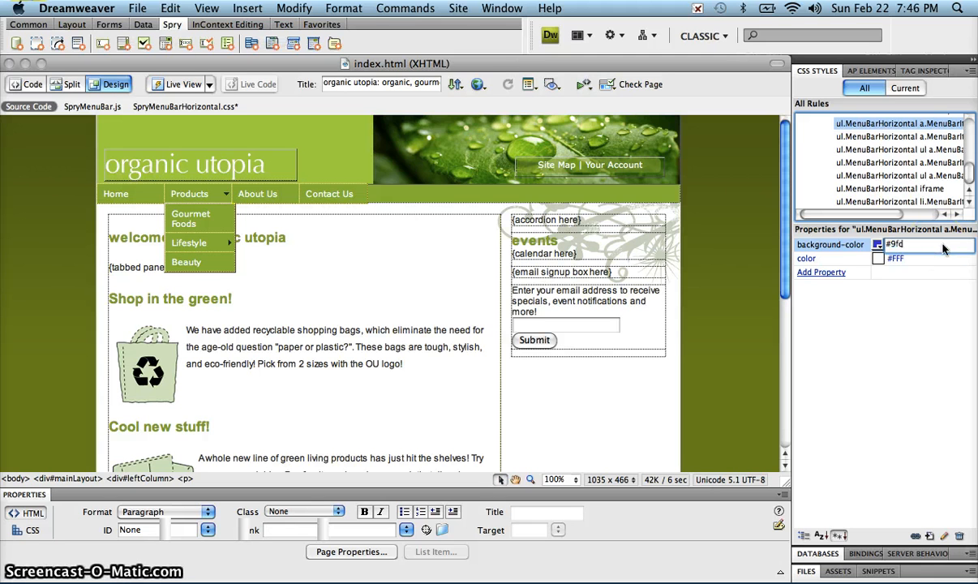
pyautogui.write('c41')
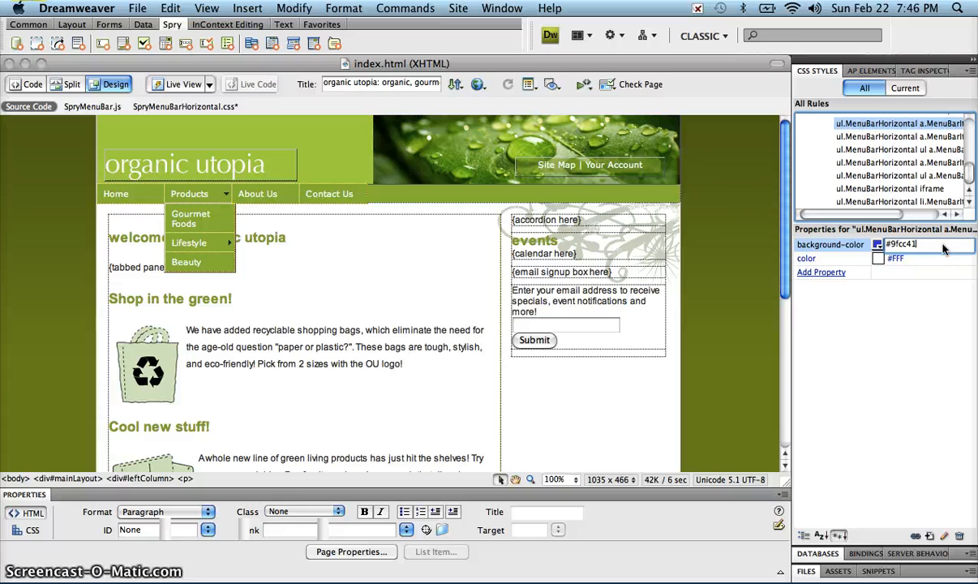
pyautogui.press('Return')
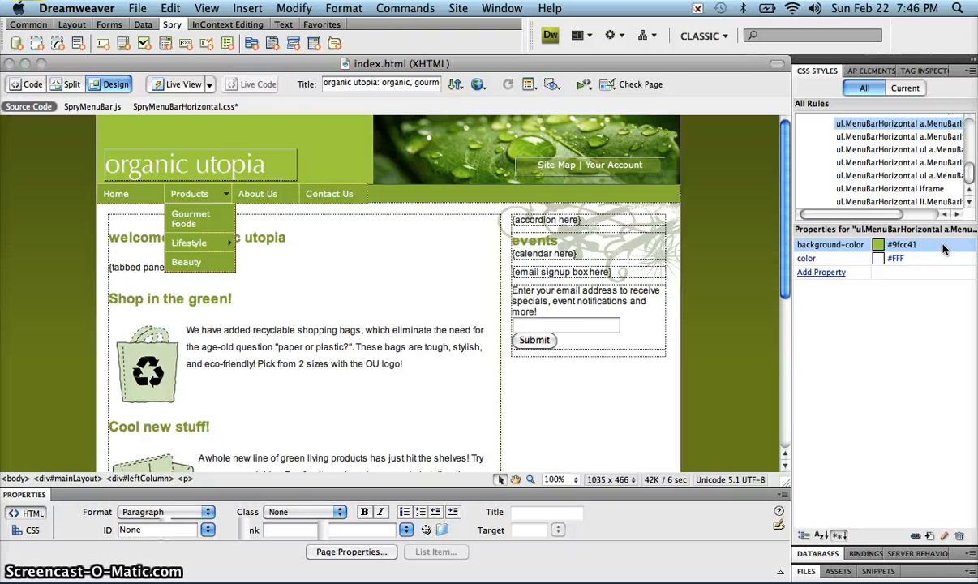
# Save the modified files, preview index.html in Safari and test the menu bar's Home item
pyautogui.click(472, 84)
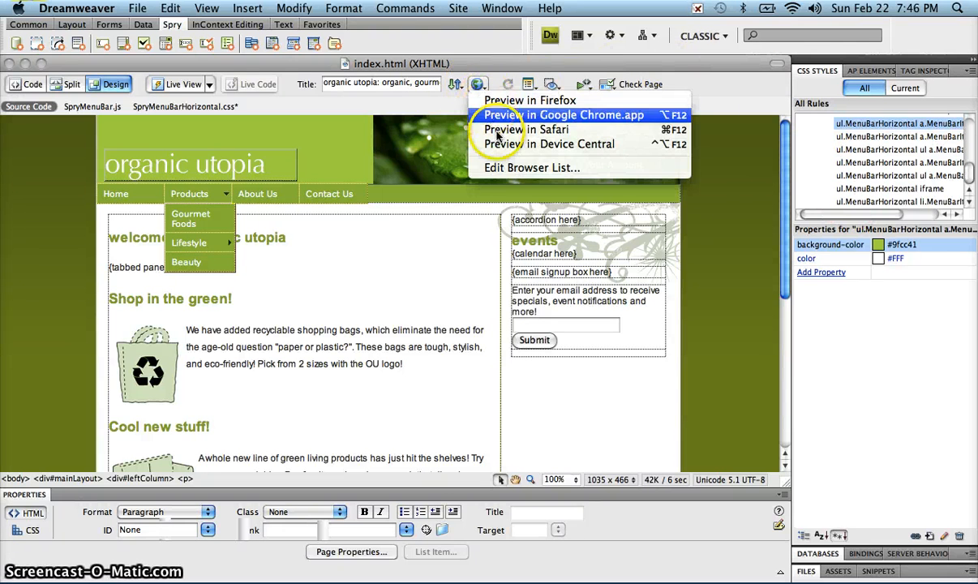
pyautogui.click(486, 130)
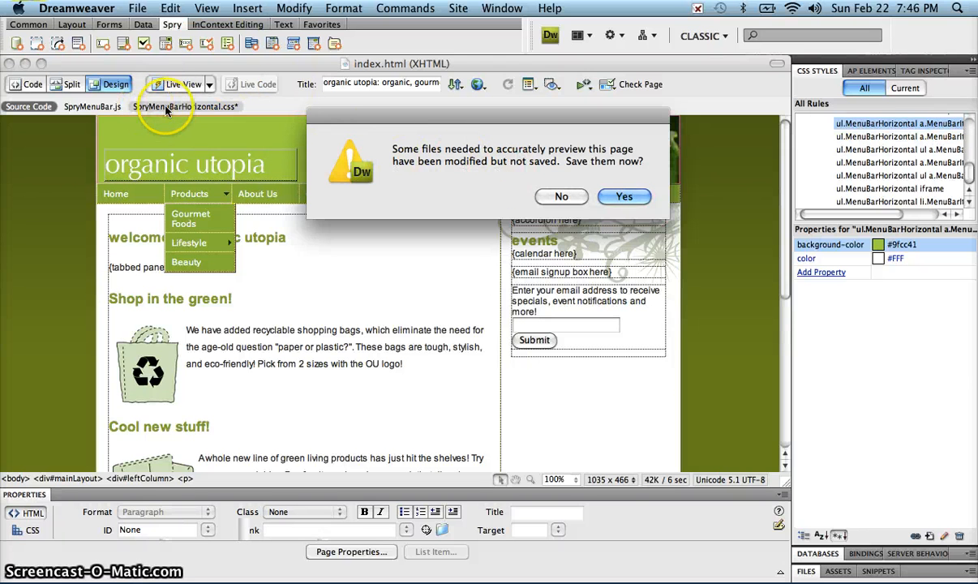
pyautogui.click(634, 197)
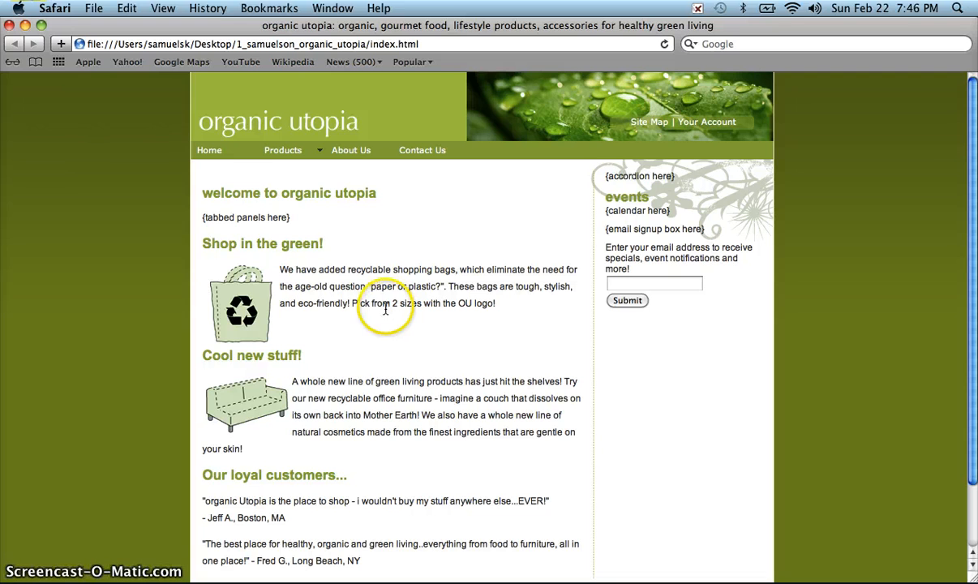
pyautogui.click(222, 152)
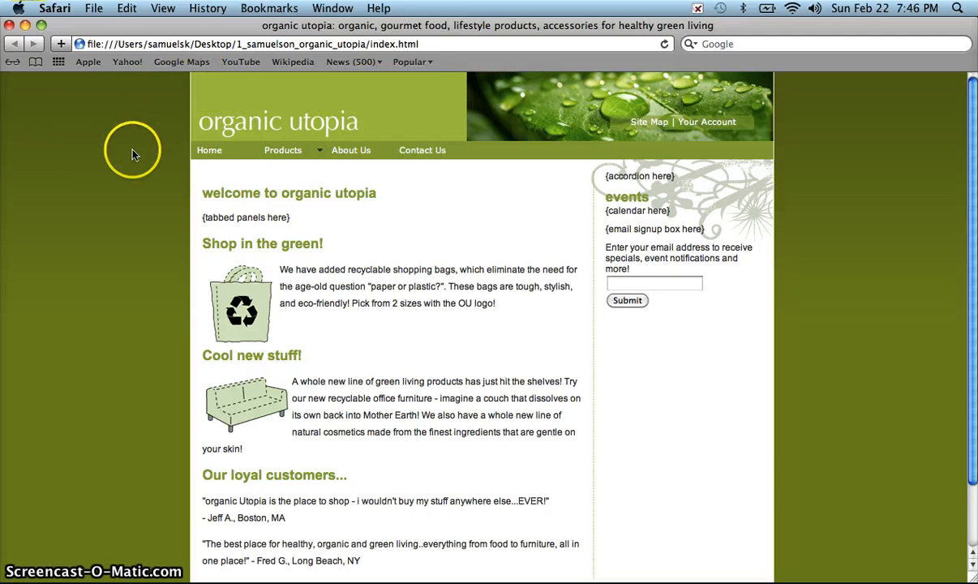
# Close the page preview and quit Safari to return to Dreamweaver
pyautogui.click(8, 26)
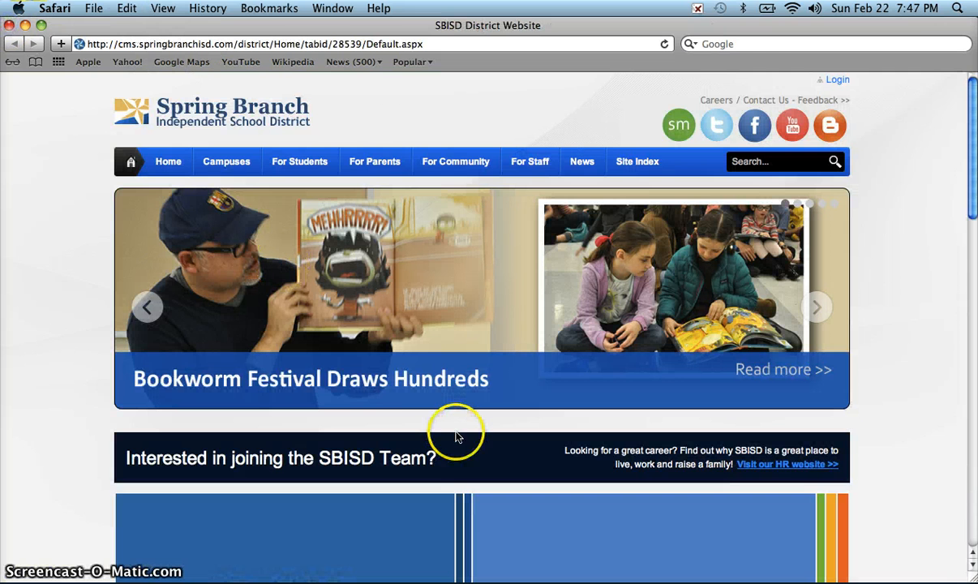
pyautogui.click(54, 8)
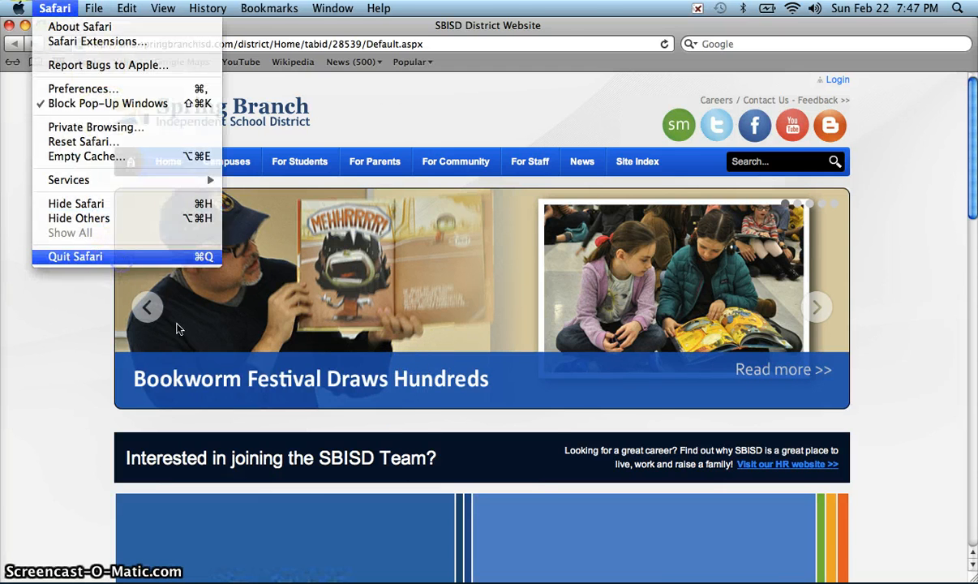
pyautogui.click(120, 256)
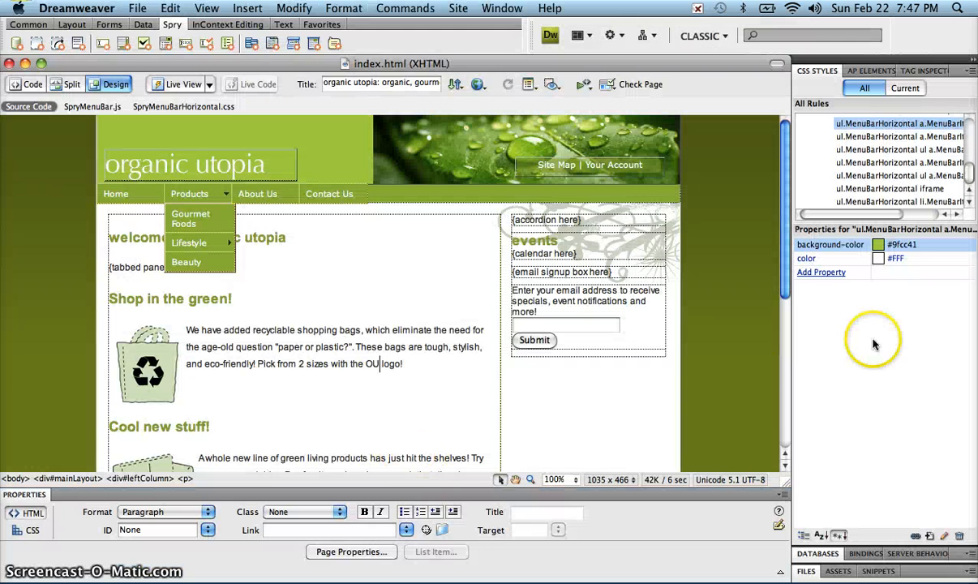
# Check the menu bar rules one by one from ul.MenuBarHorizontal li.MenuBarItemIE up to the ul.MenuBarHorizontal a:hover rule
pyautogui.click(970, 185)
pyautogui.click(947, 201)
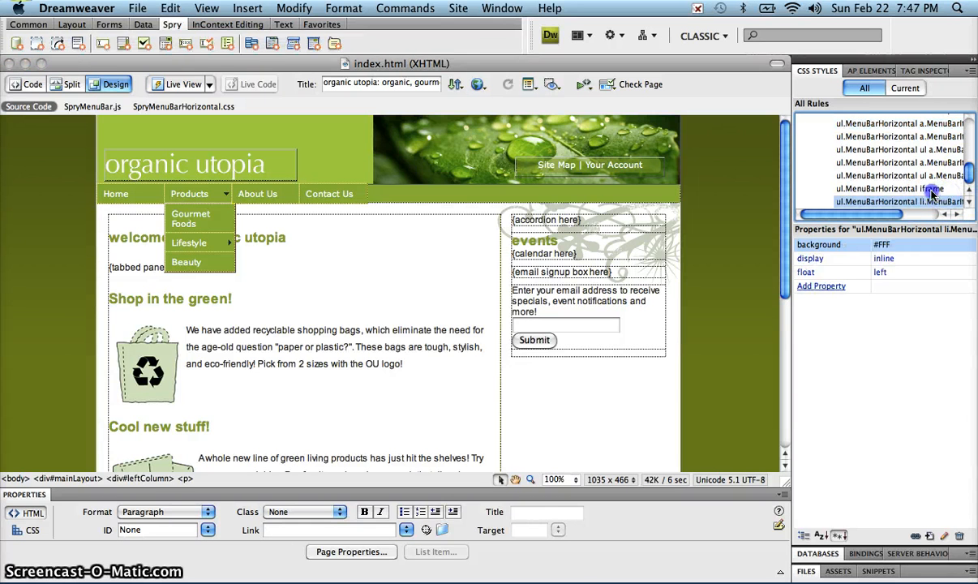
pyautogui.click(934, 188)
pyautogui.click(940, 162)
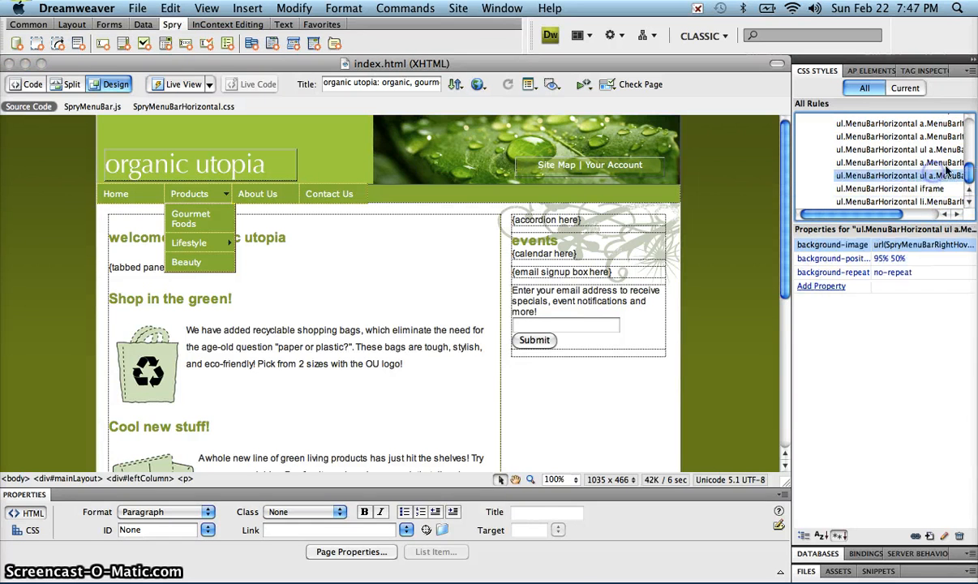
pyautogui.click(944, 150)
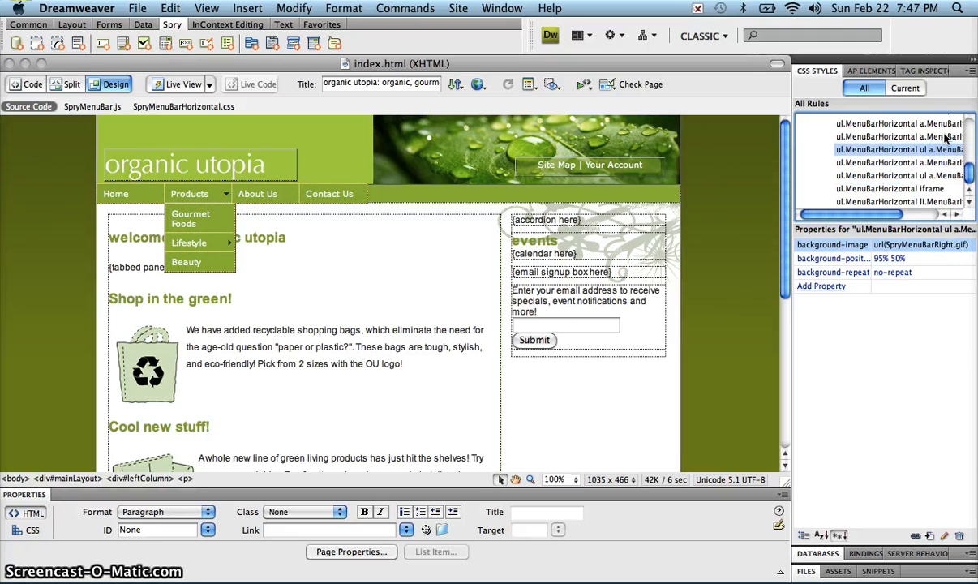
pyautogui.click(946, 137)
pyautogui.click(946, 124)
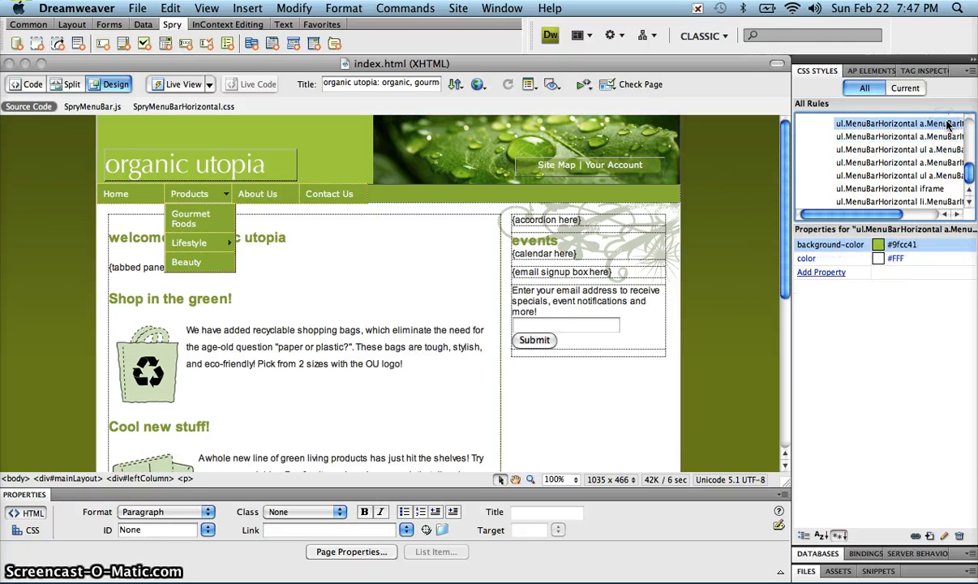
pyautogui.press('Up')
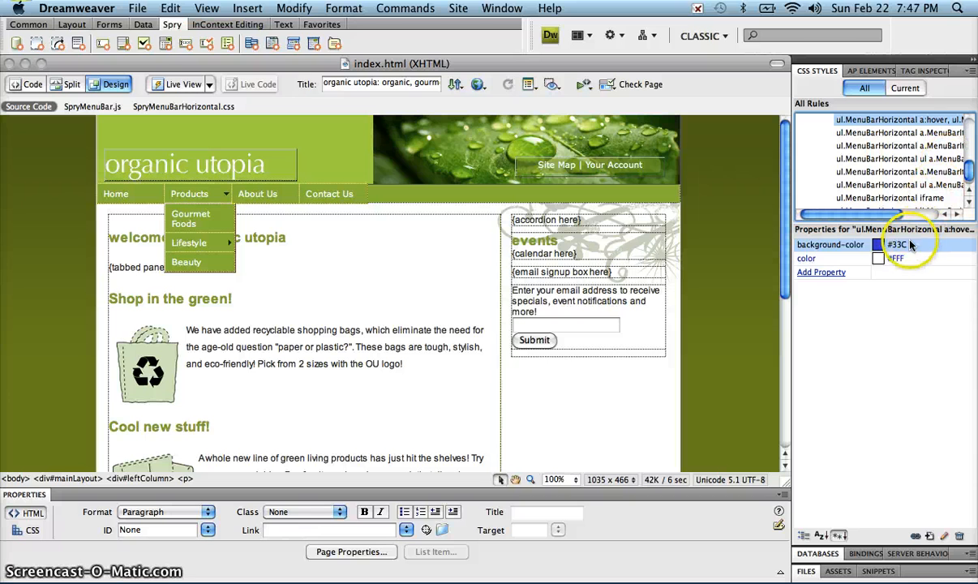